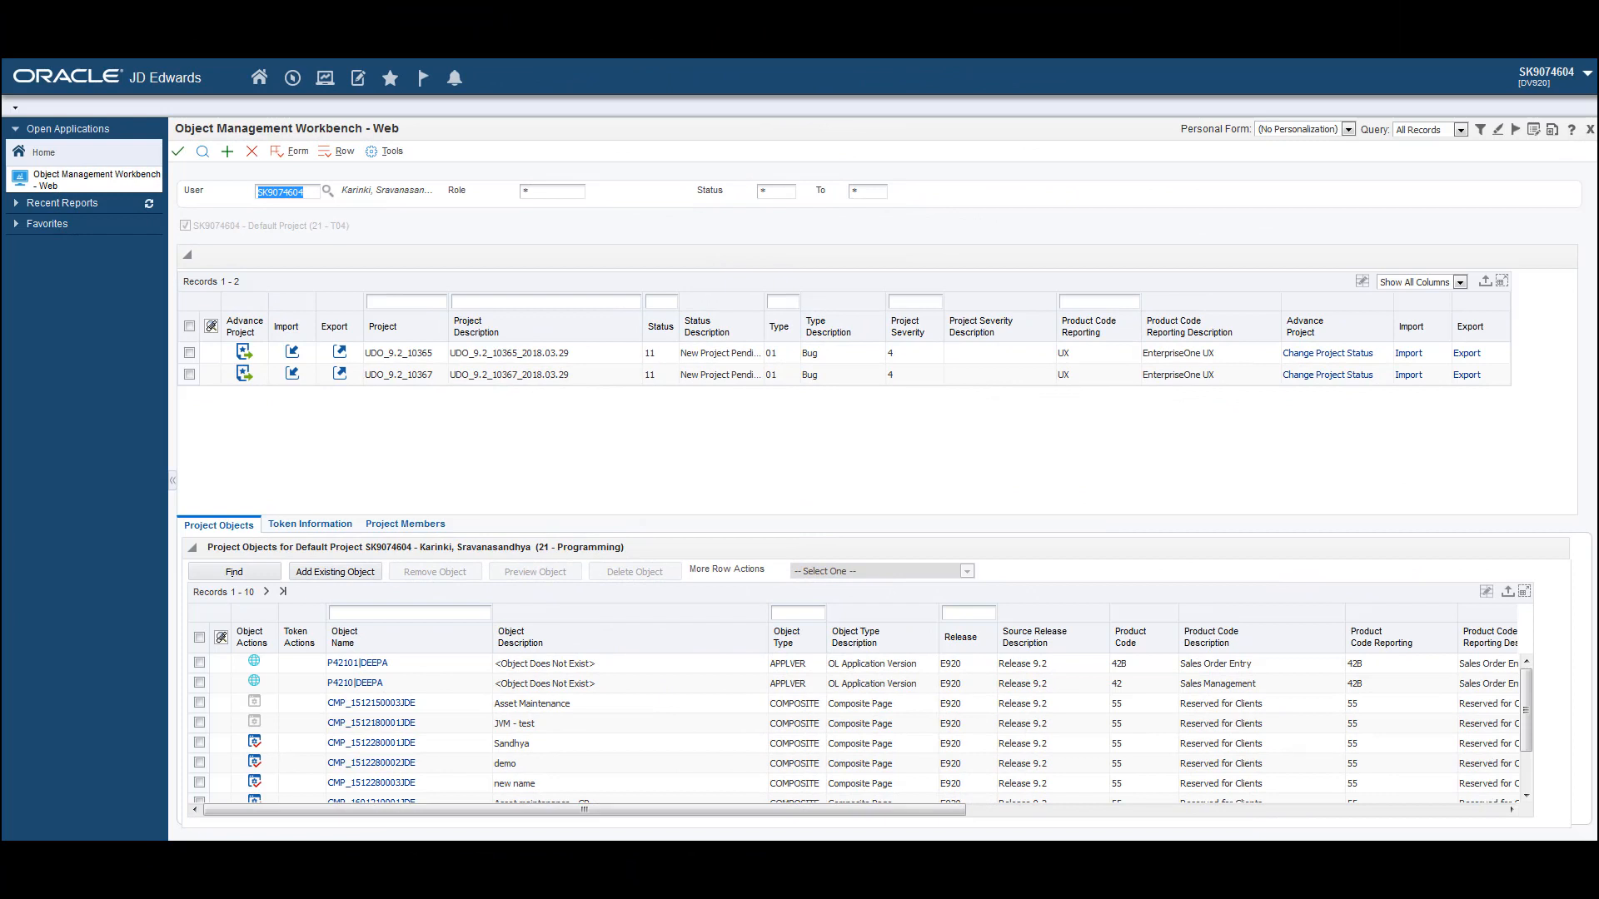
- Import the project file UDO_92_10322.zip into Object Management Workbench and refresh the project list
click(301, 161)
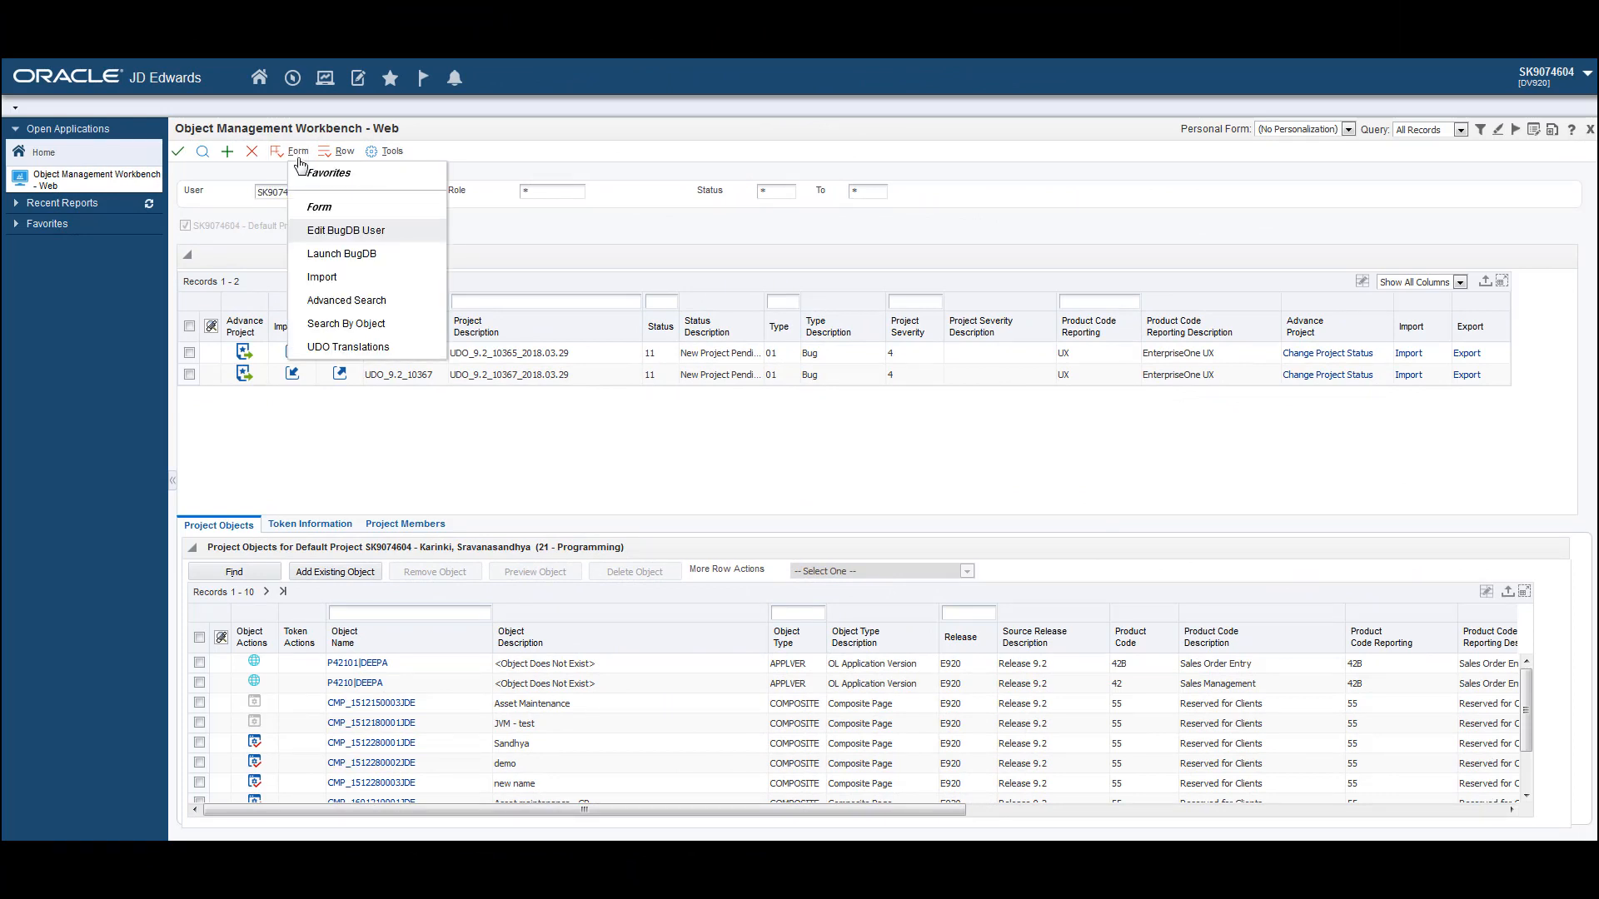
click(320, 273)
click(205, 163)
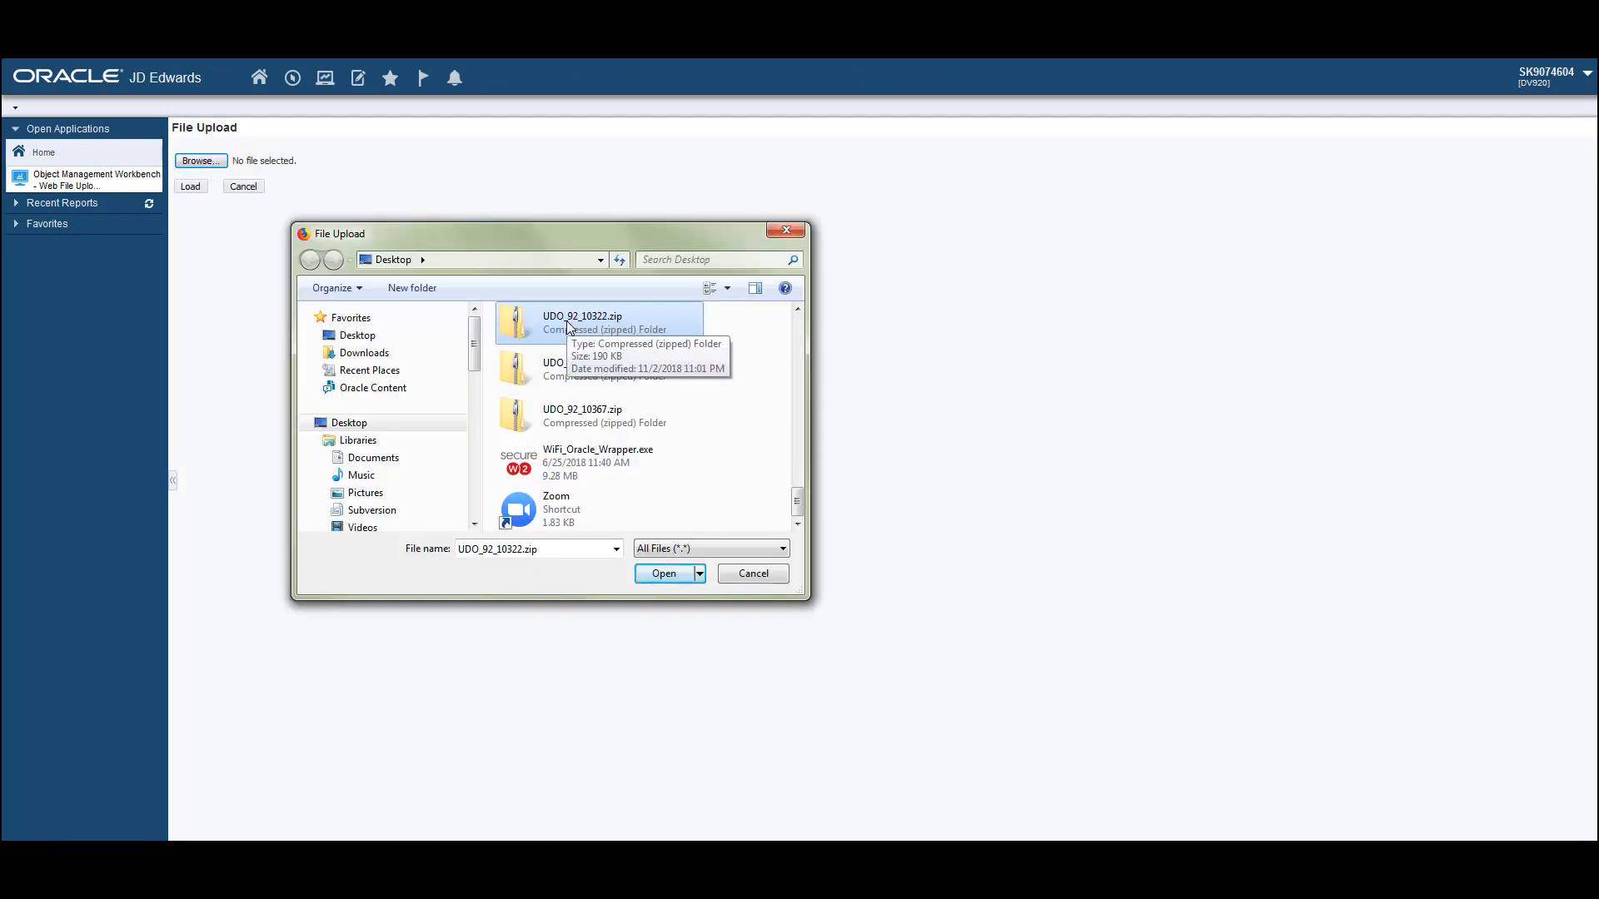
click(662, 573)
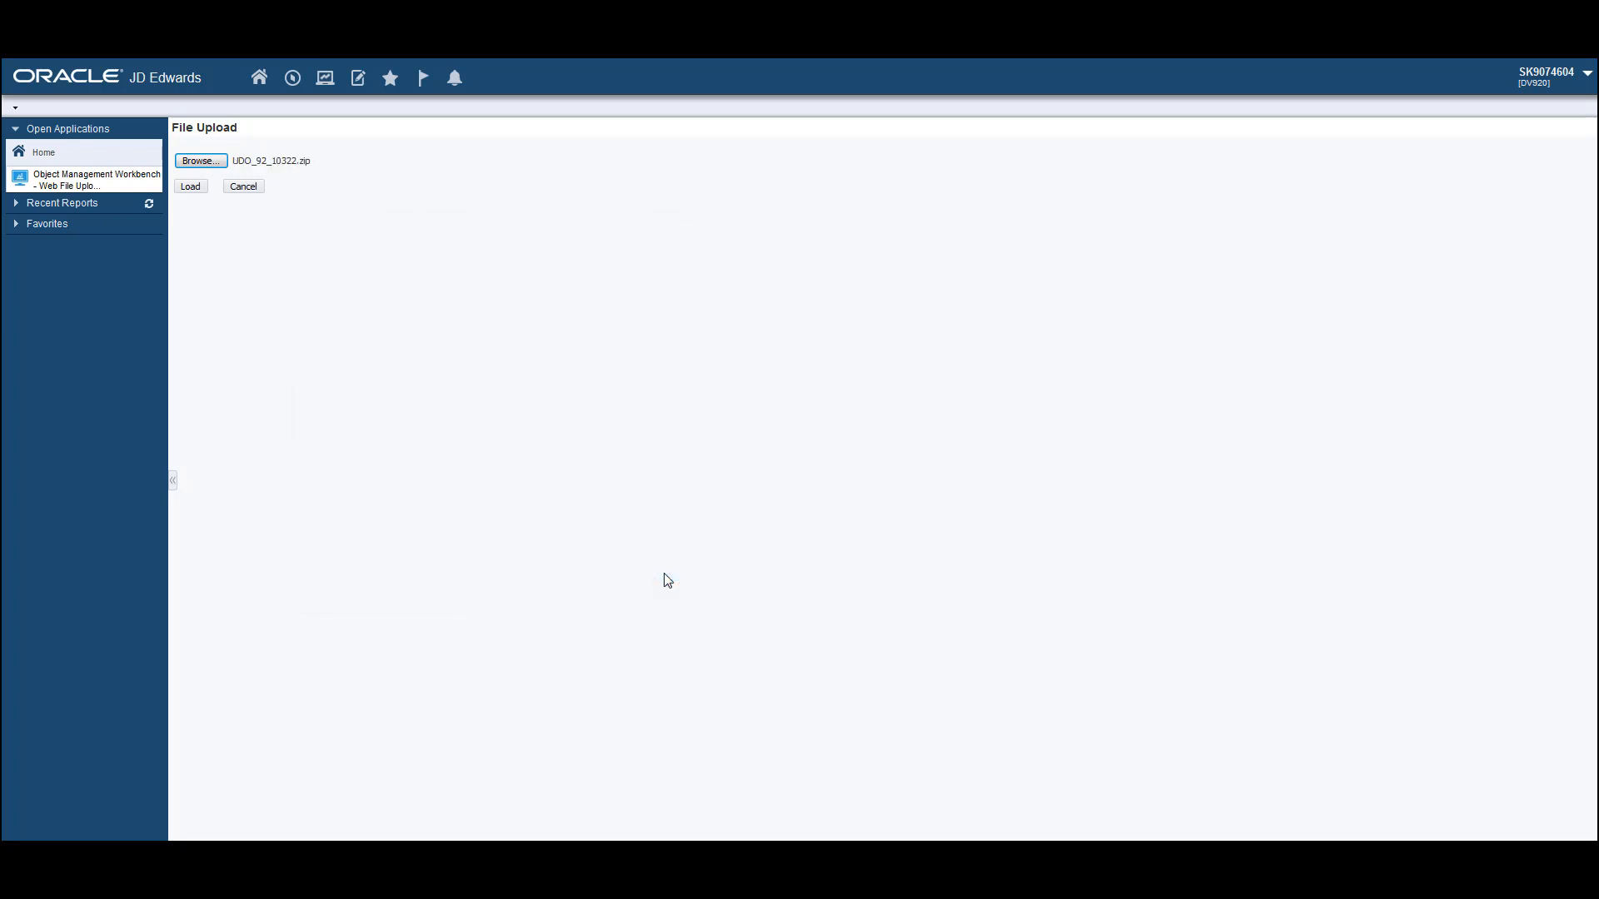
click(190, 187)
click(203, 155)
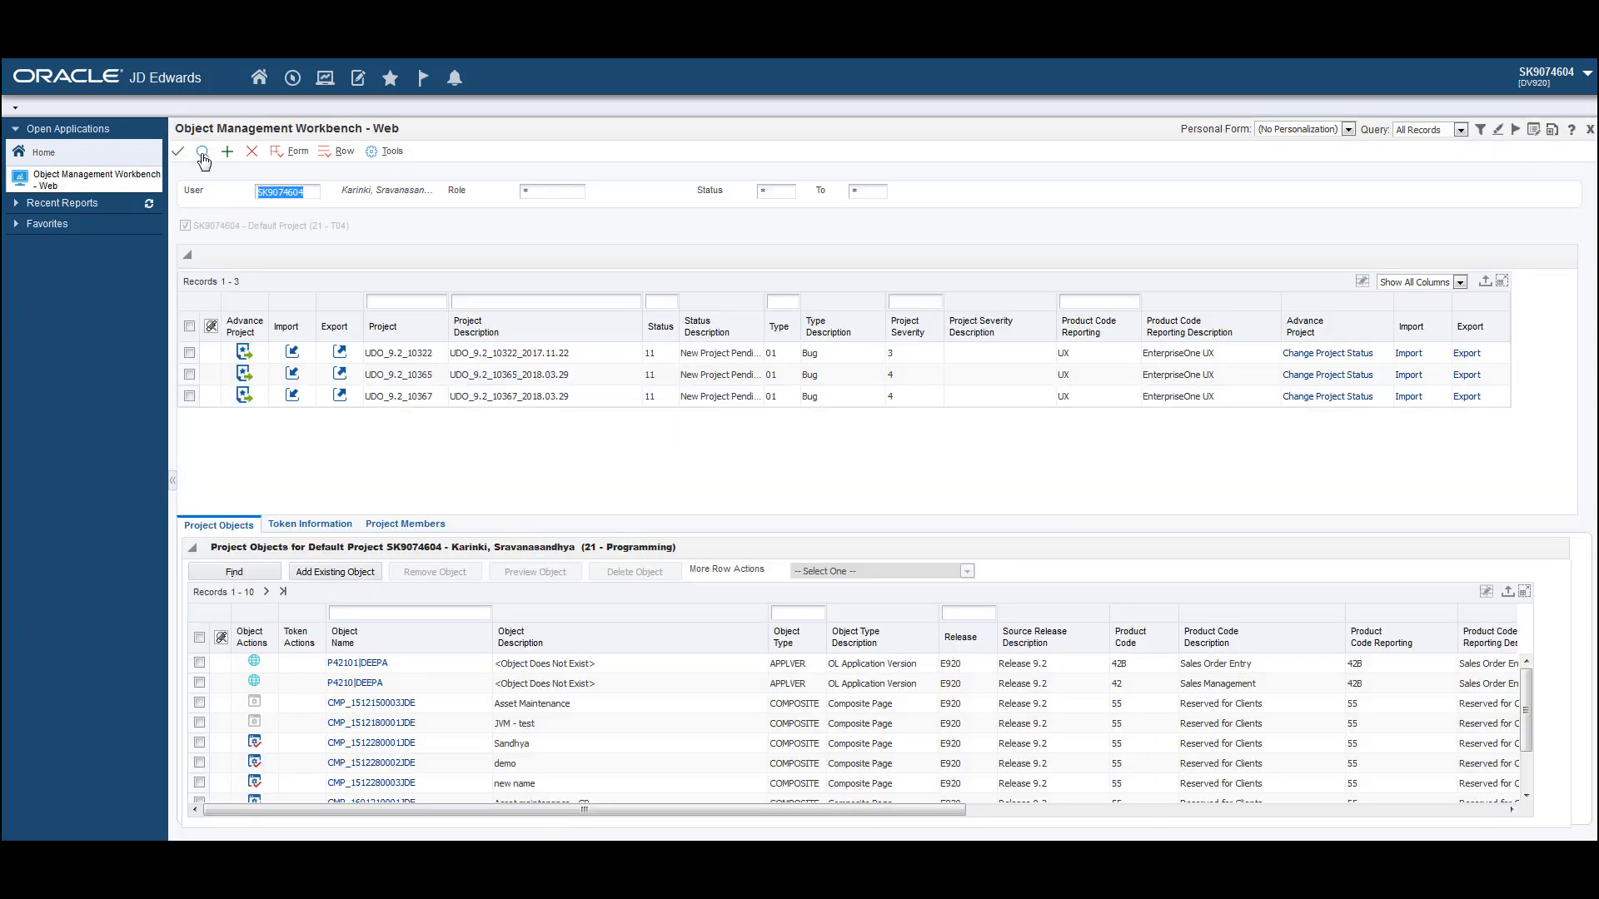
- Share all listed objects of project UDO_9.2_10322 and check their web object status
click(190, 353)
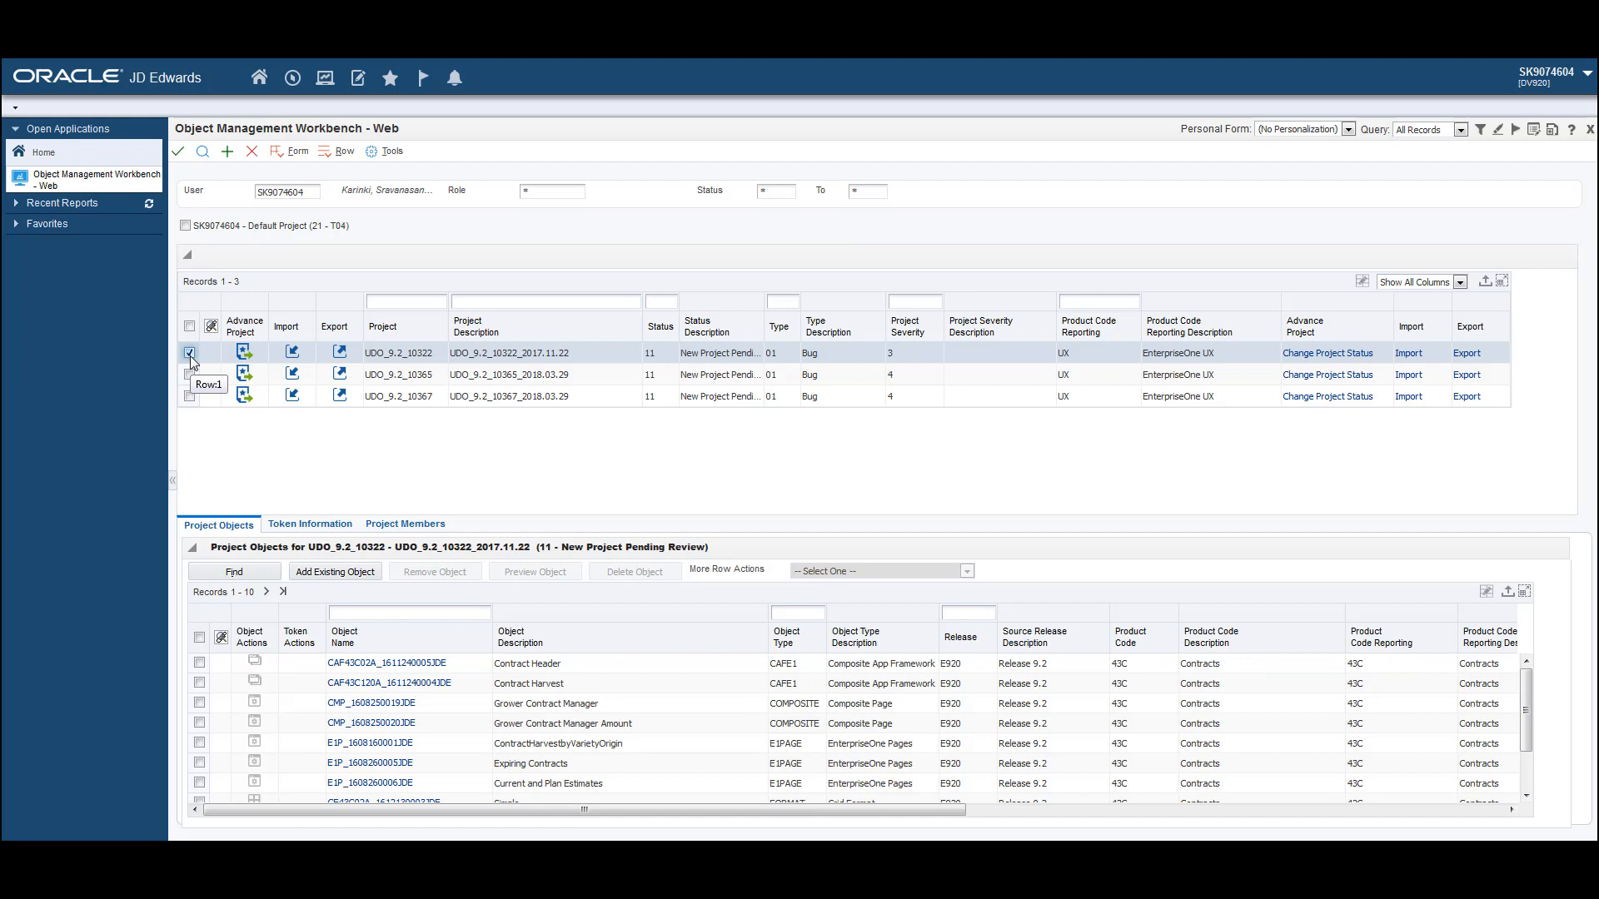
click(200, 638)
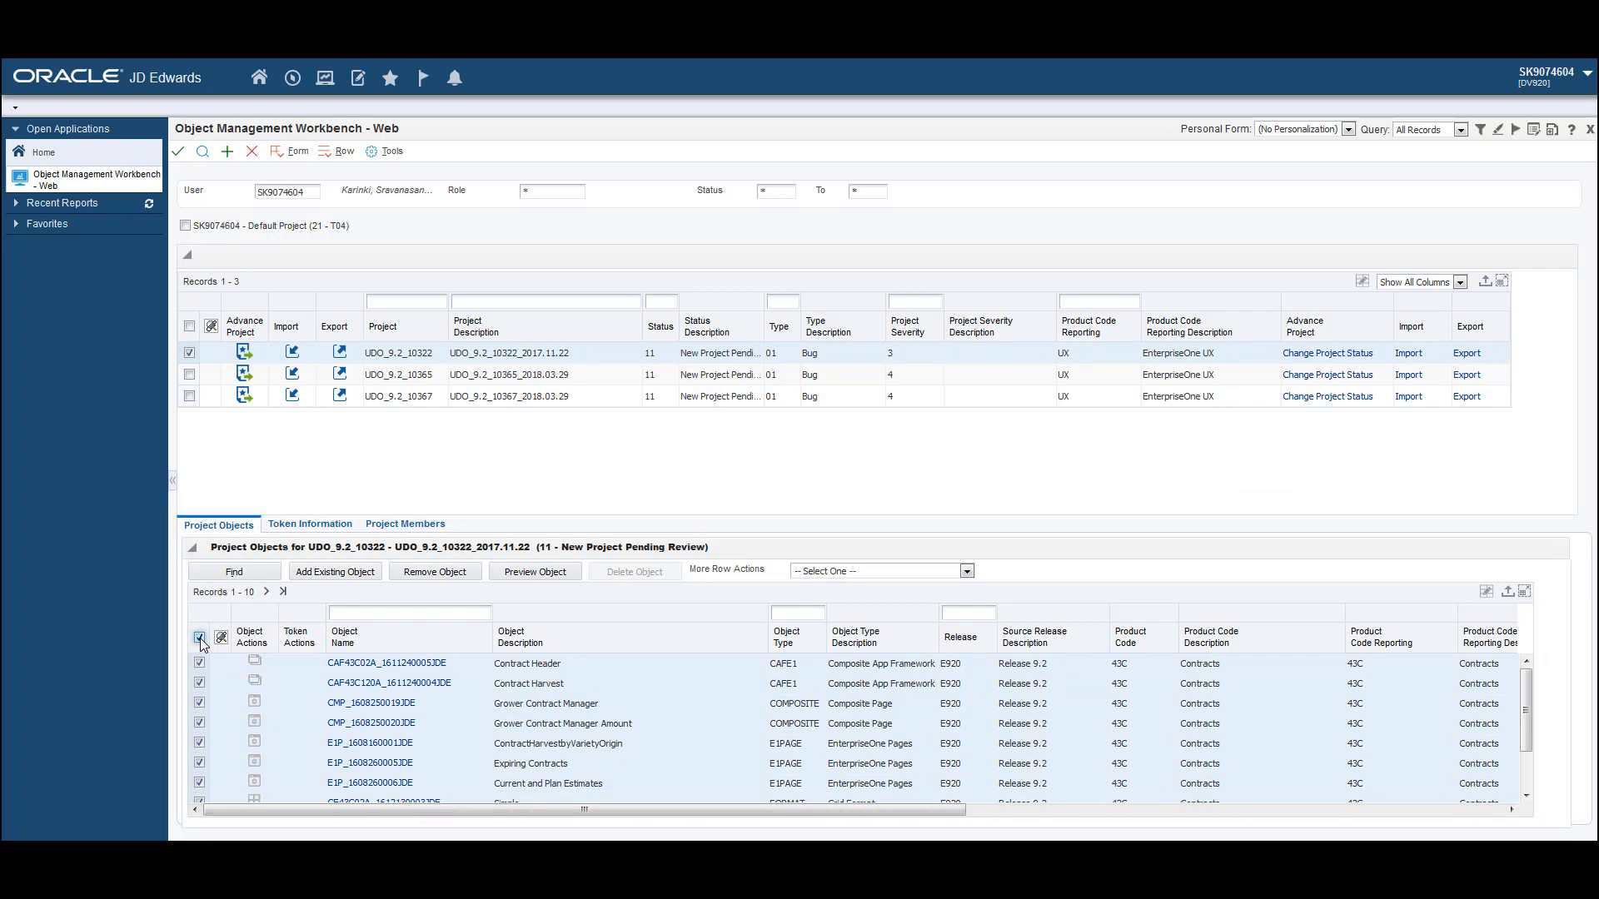
click(967, 571)
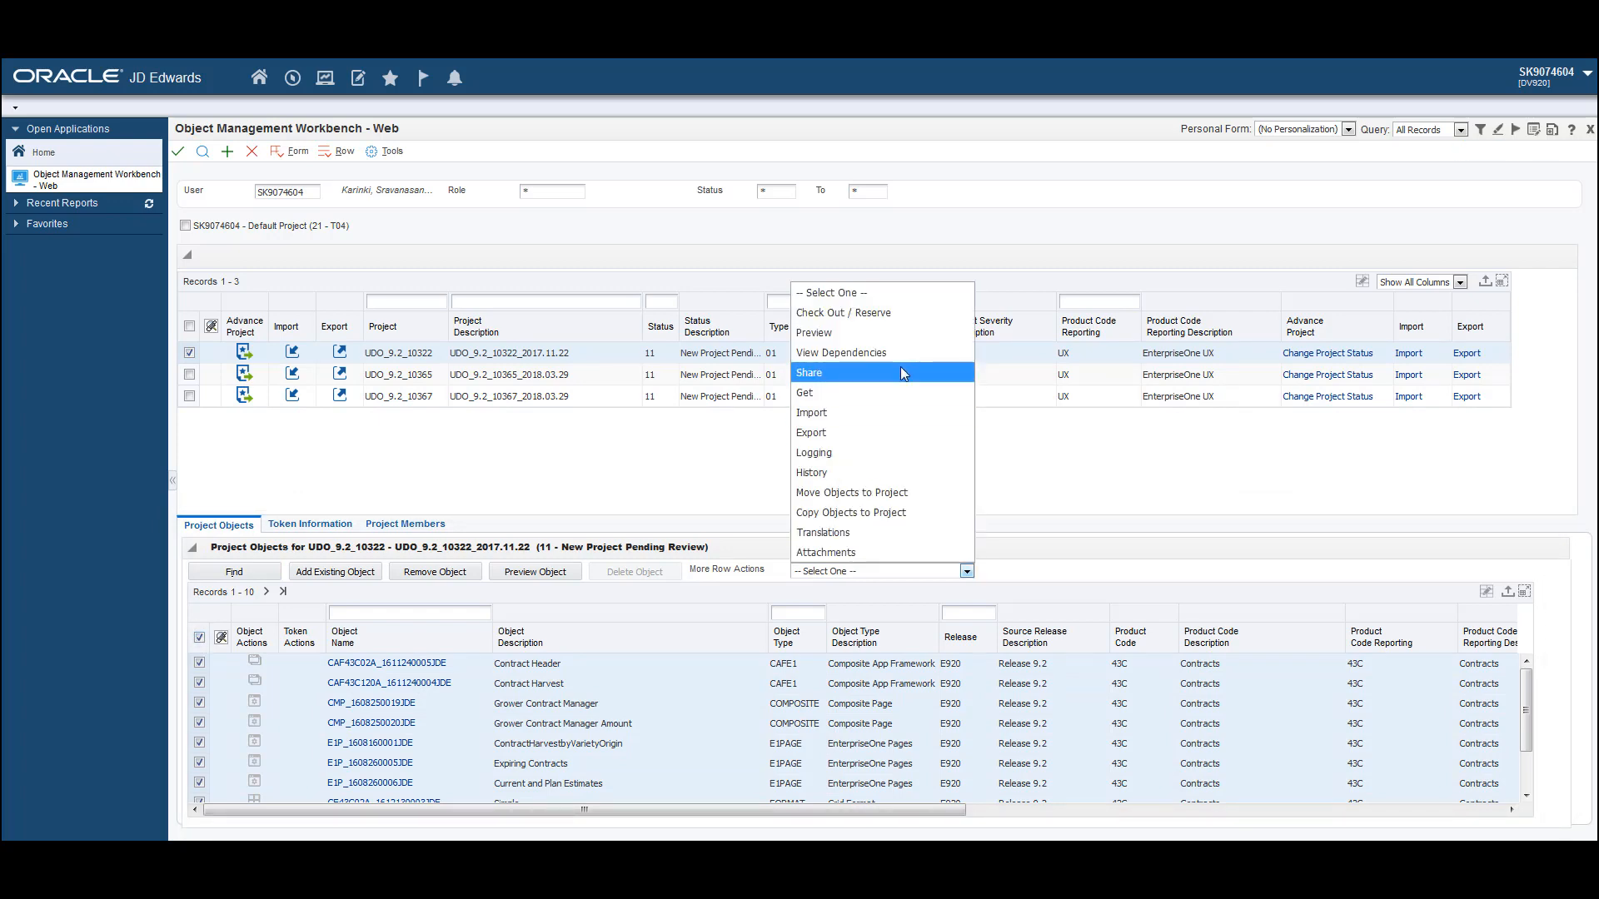
click(902, 372)
click(338, 337)
drag(405, 810, 942, 827)
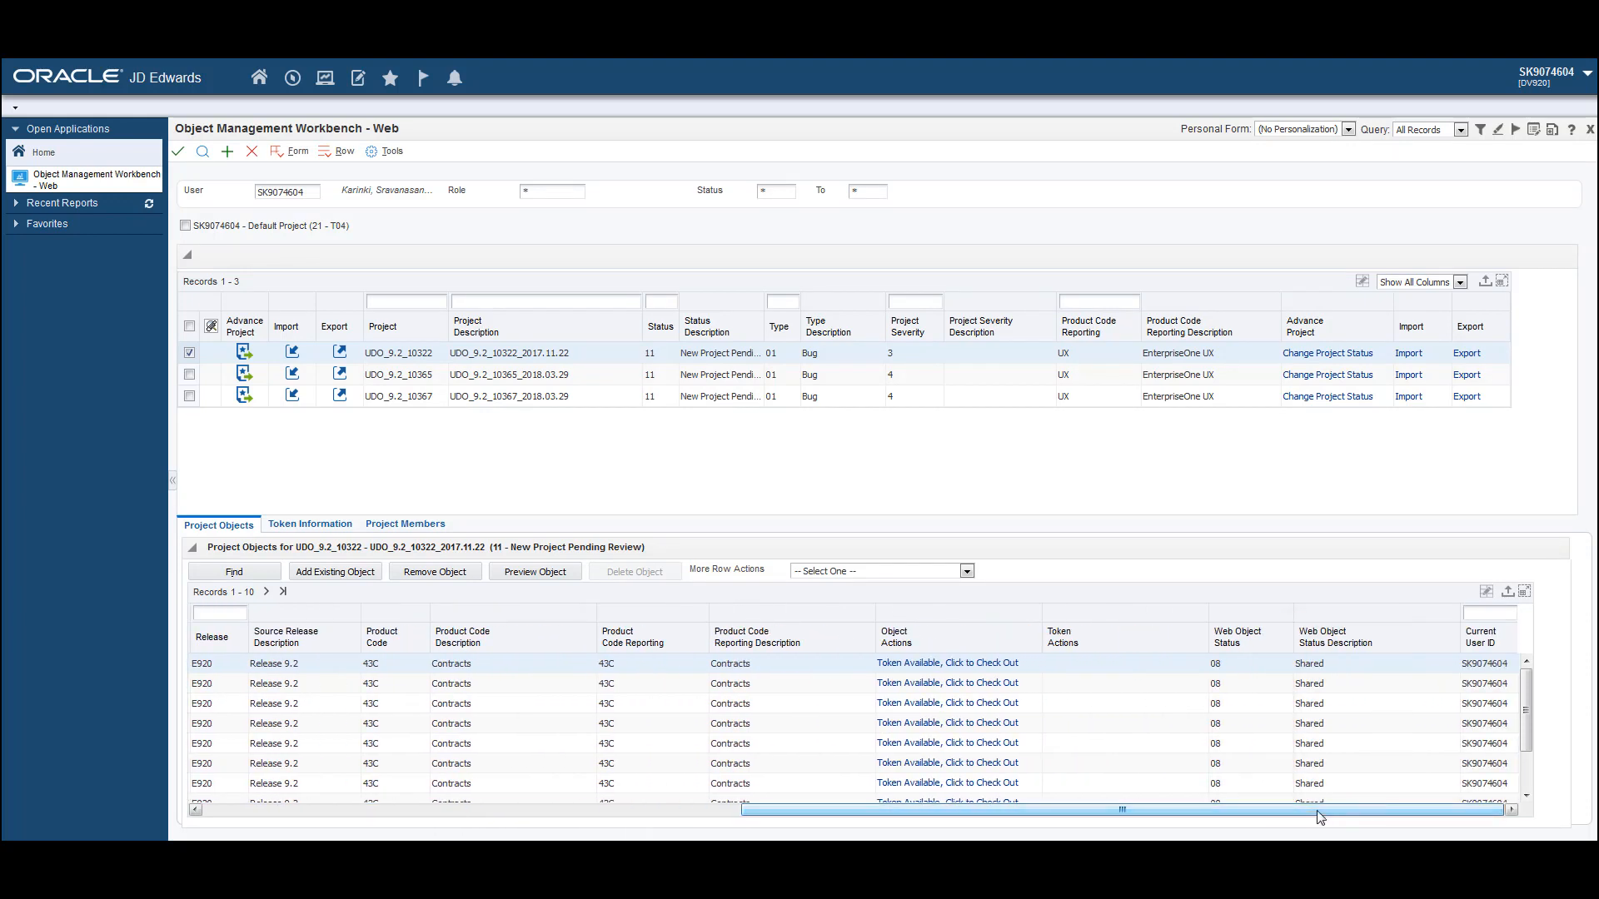
drag(1318, 812, 834, 820)
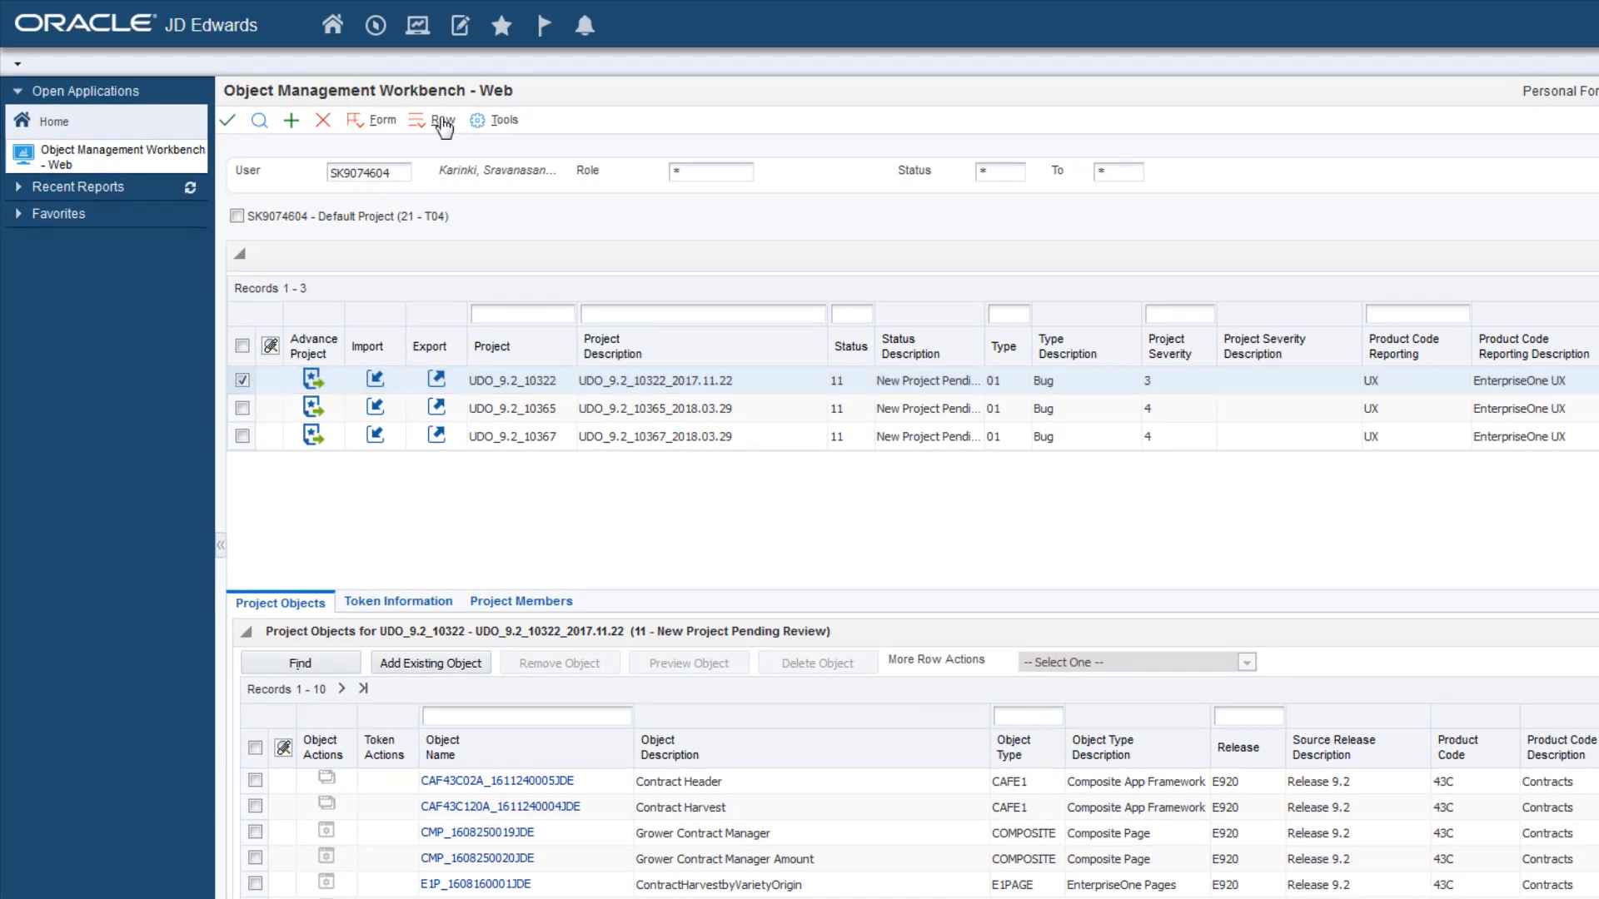
- View the object dependencies of project UDO_9.2_10322 and look through the list of called objects
click(442, 121)
mouse_move(486, 437)
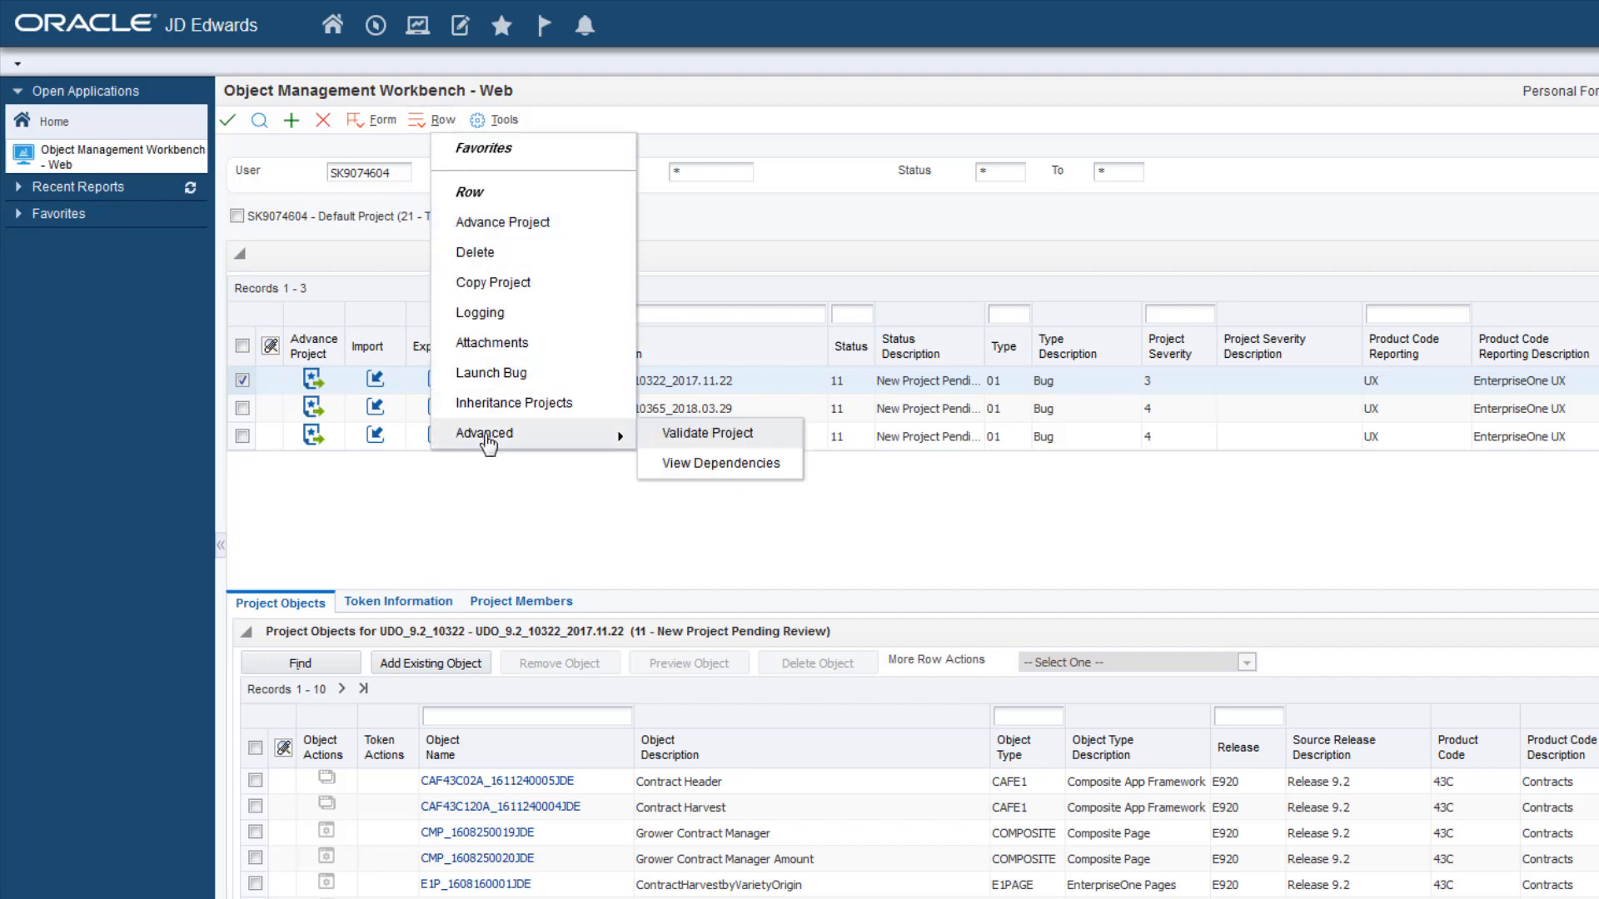
click(676, 464)
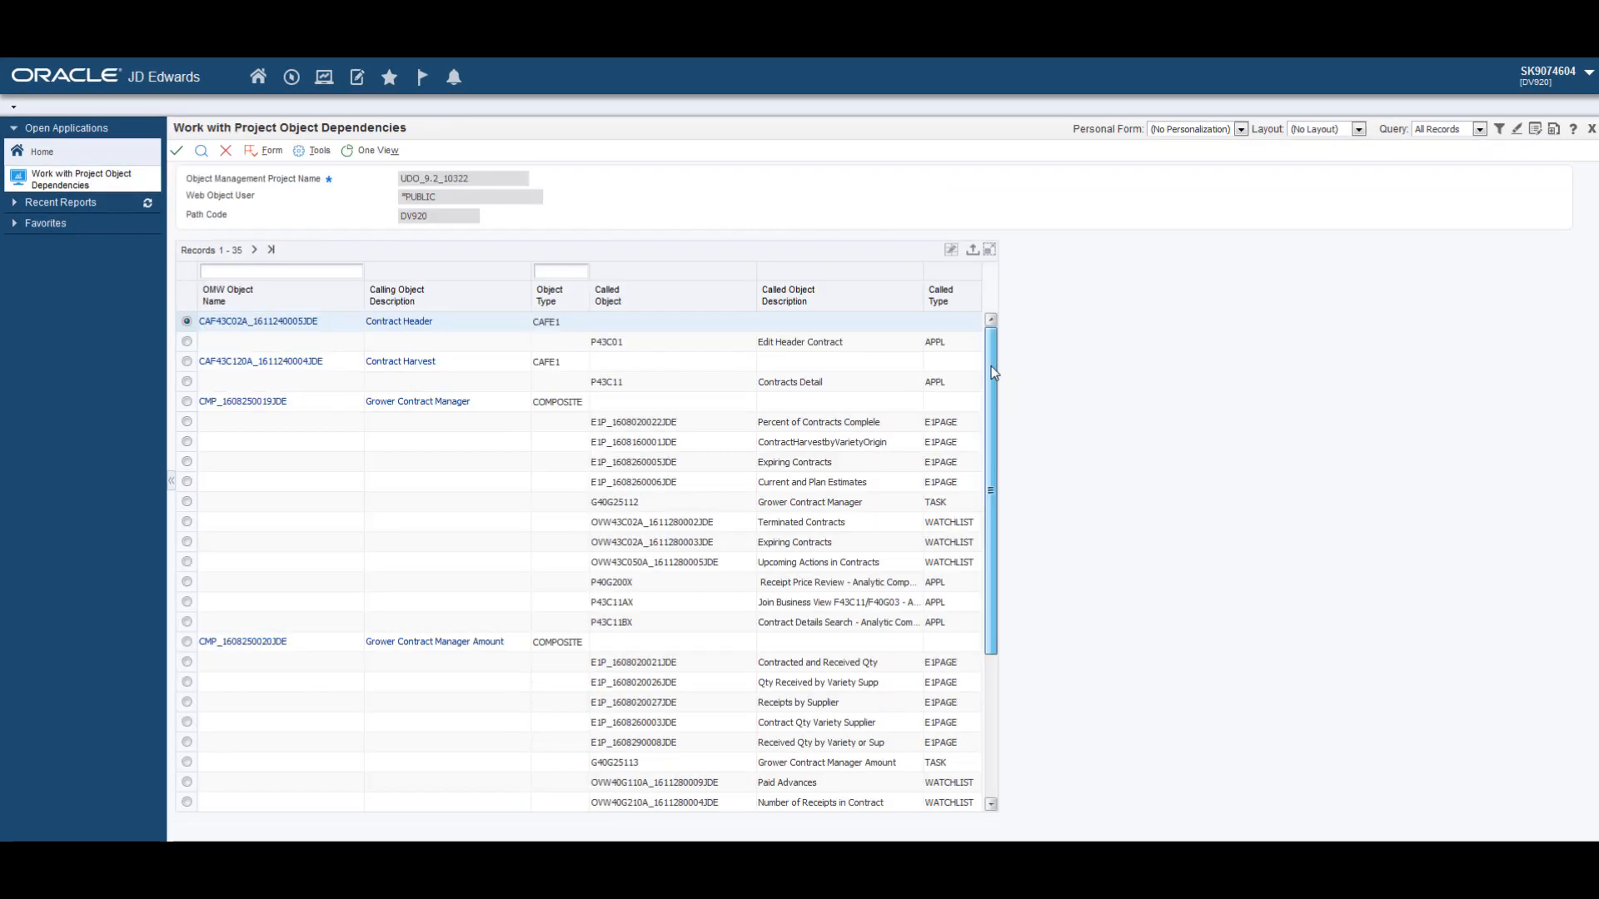
mouse_move(991, 372)
mouse_down()
mouse_move(990, 530)
mouse_move(1003, 350)
mouse_up()
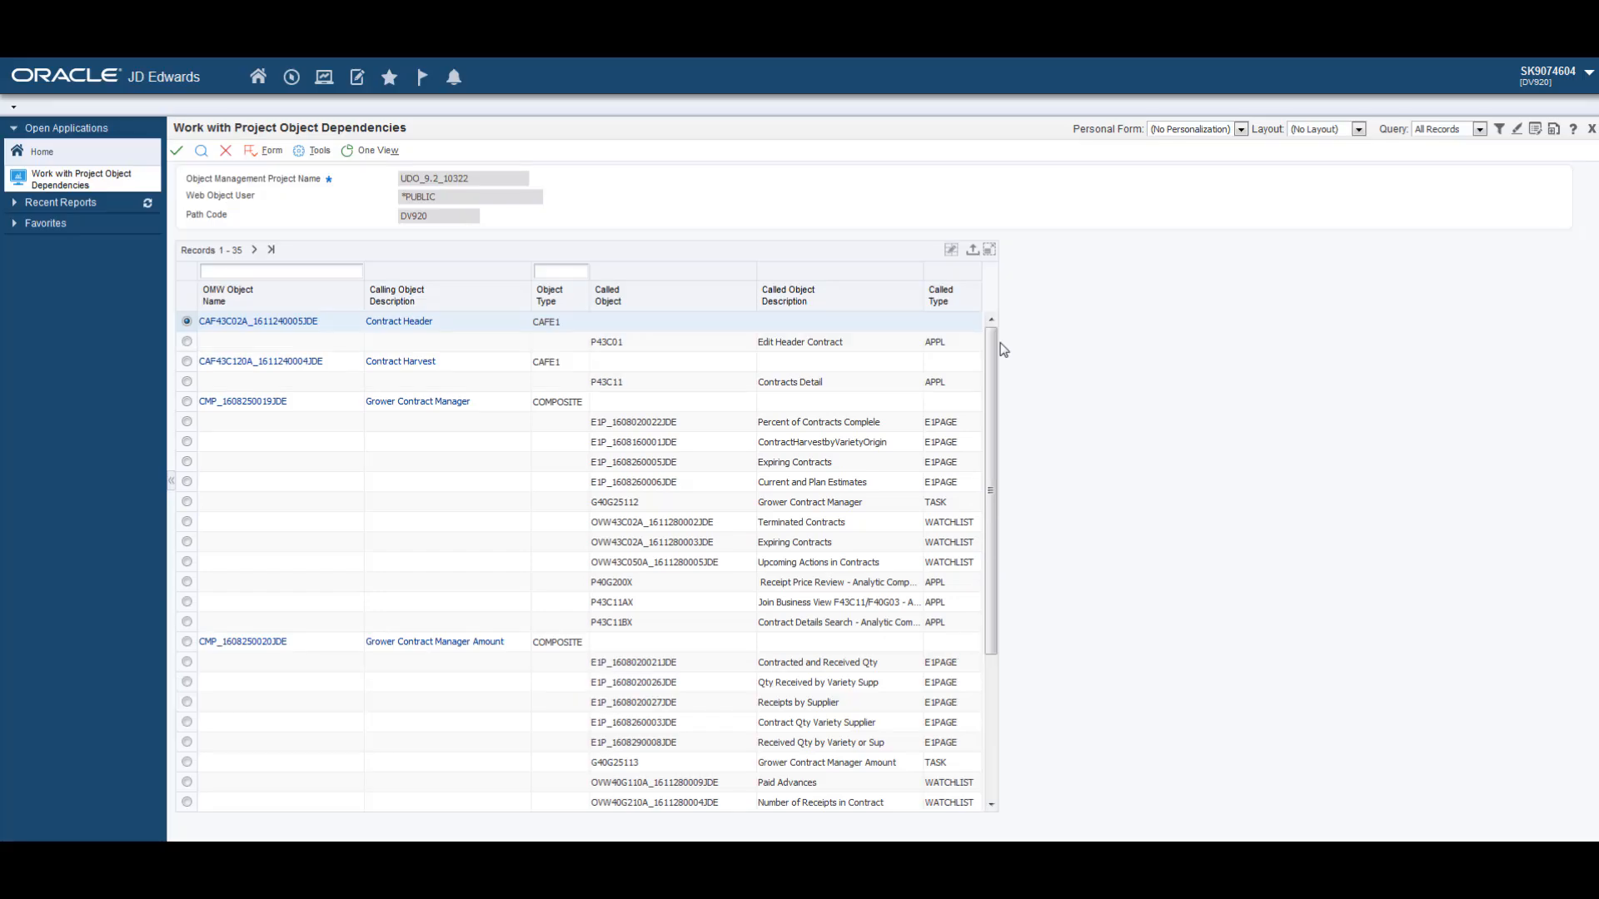
click(248, 402)
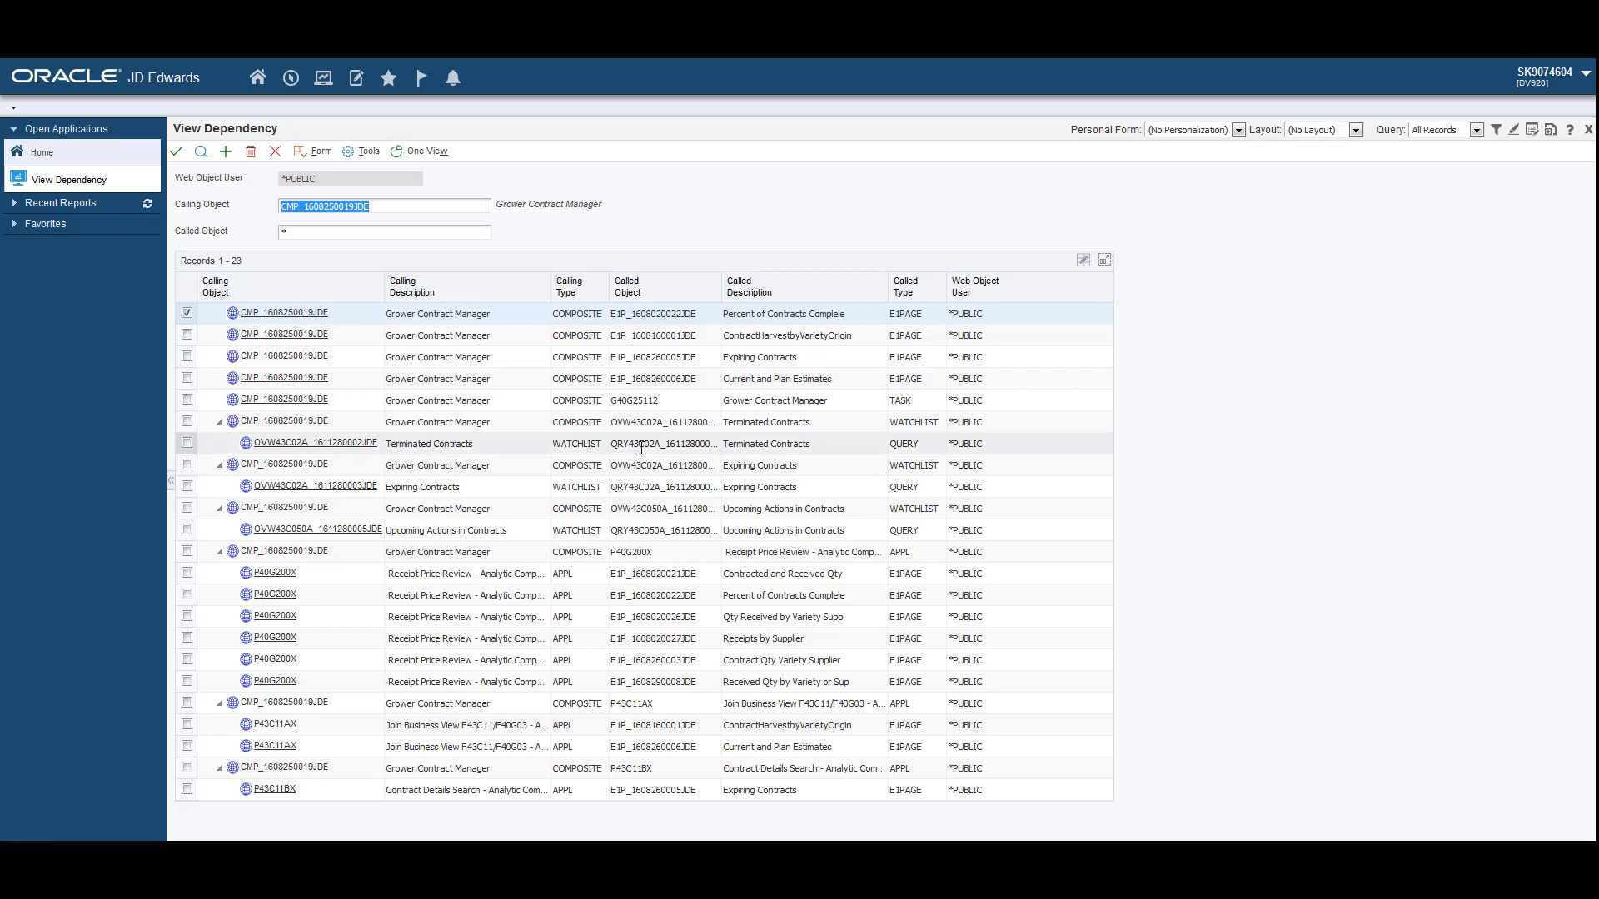
click(275, 151)
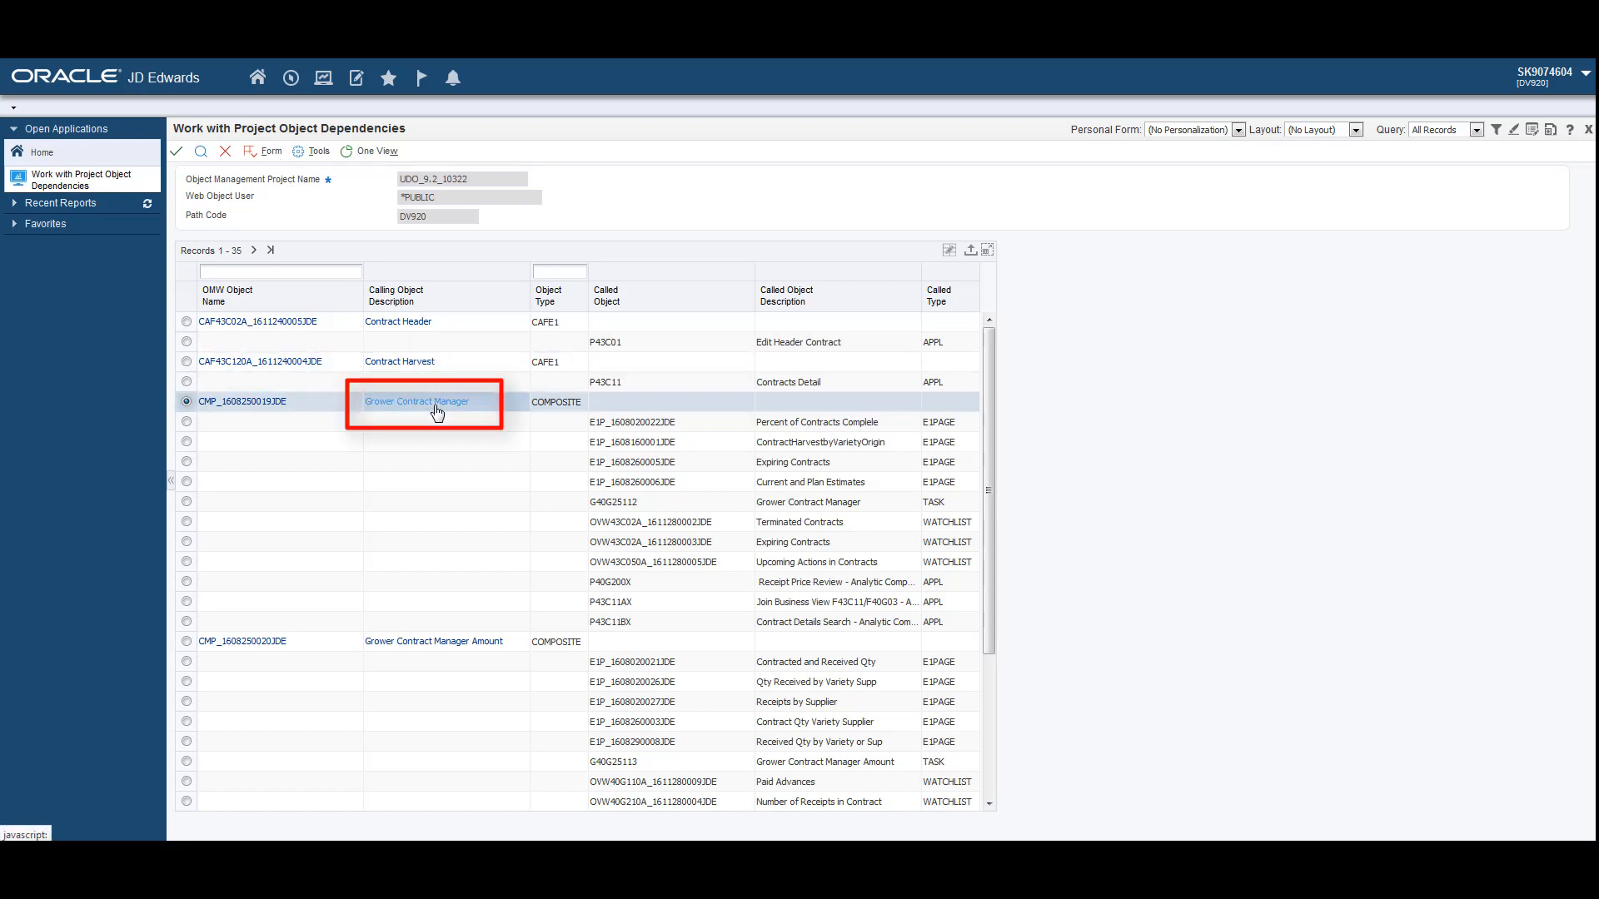
click(436, 407)
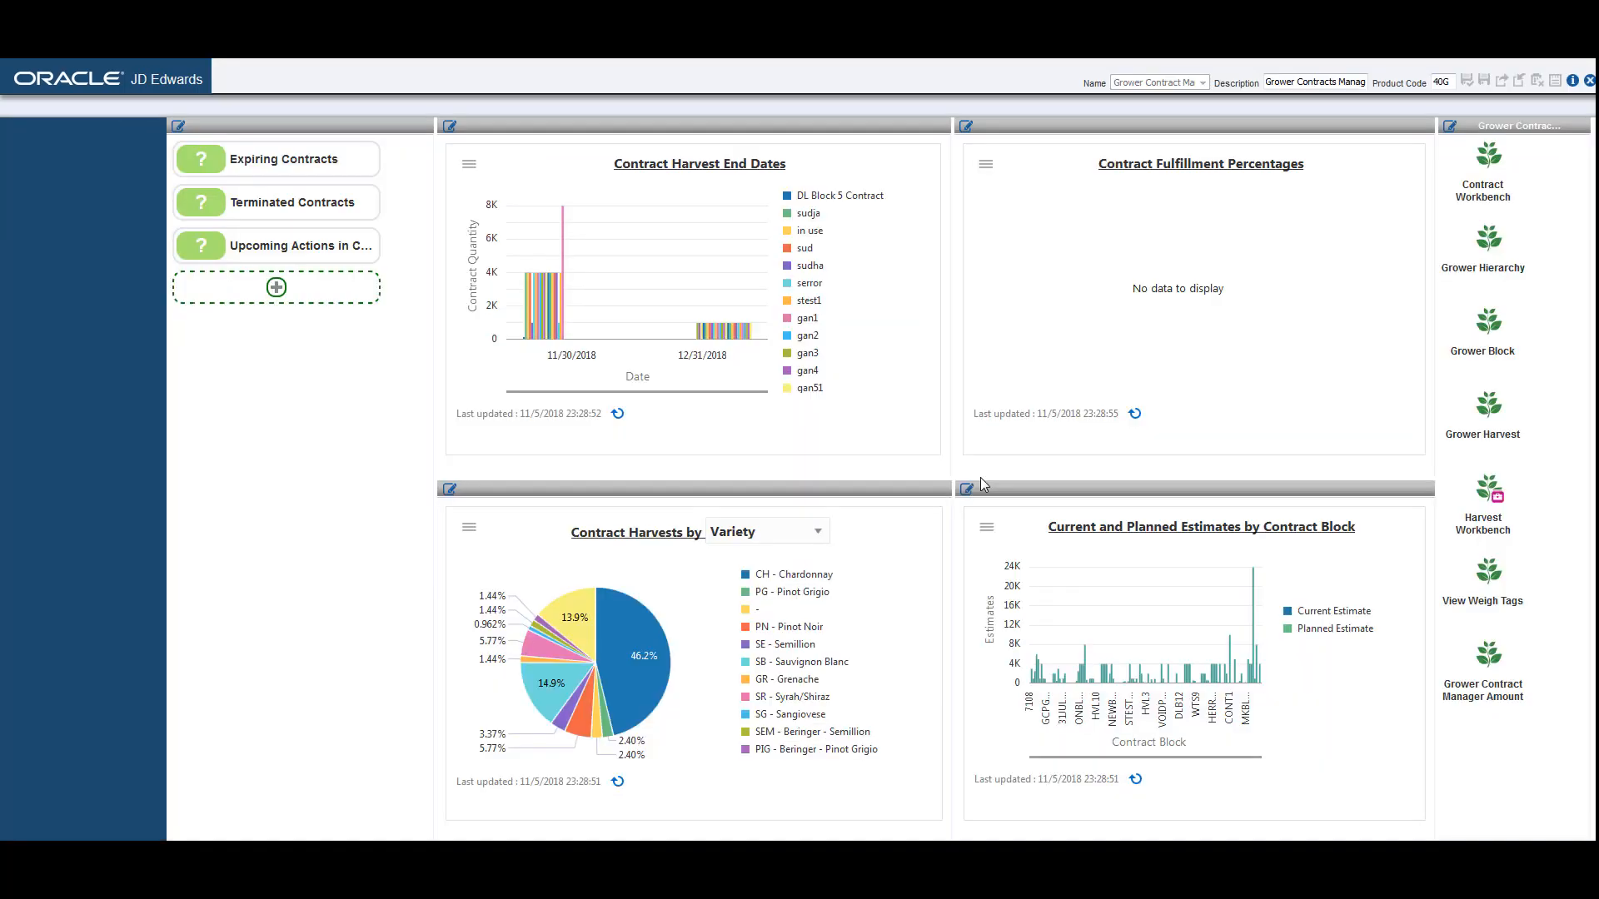
click(1590, 80)
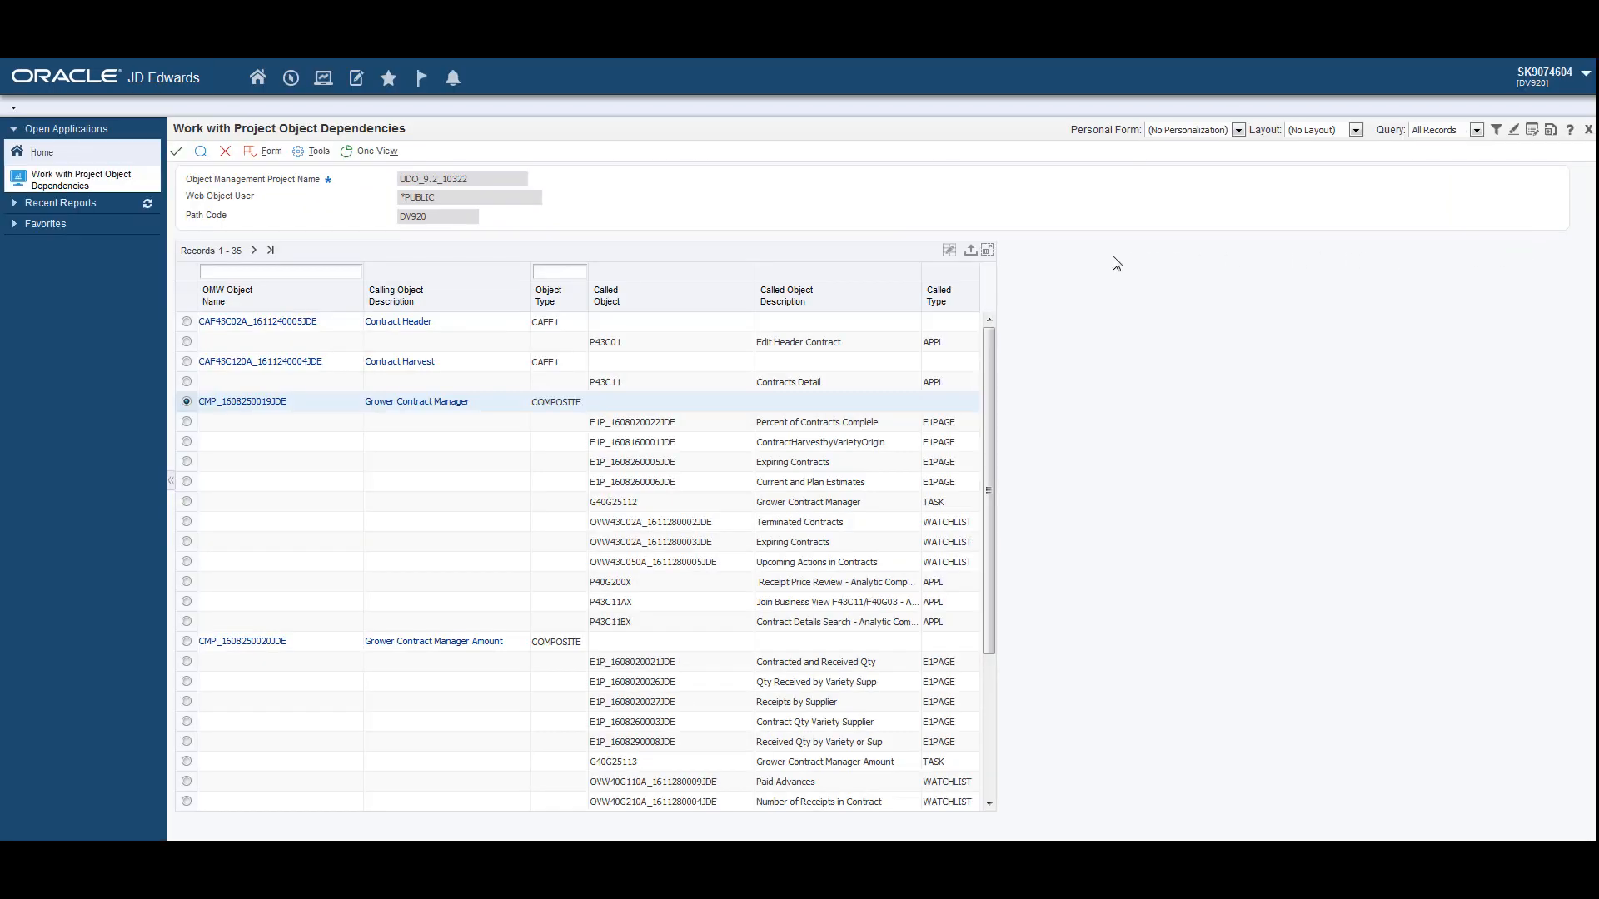
- Export all rows and columns of the project dependencies to Excel, review the workbook and close it
click(971, 252)
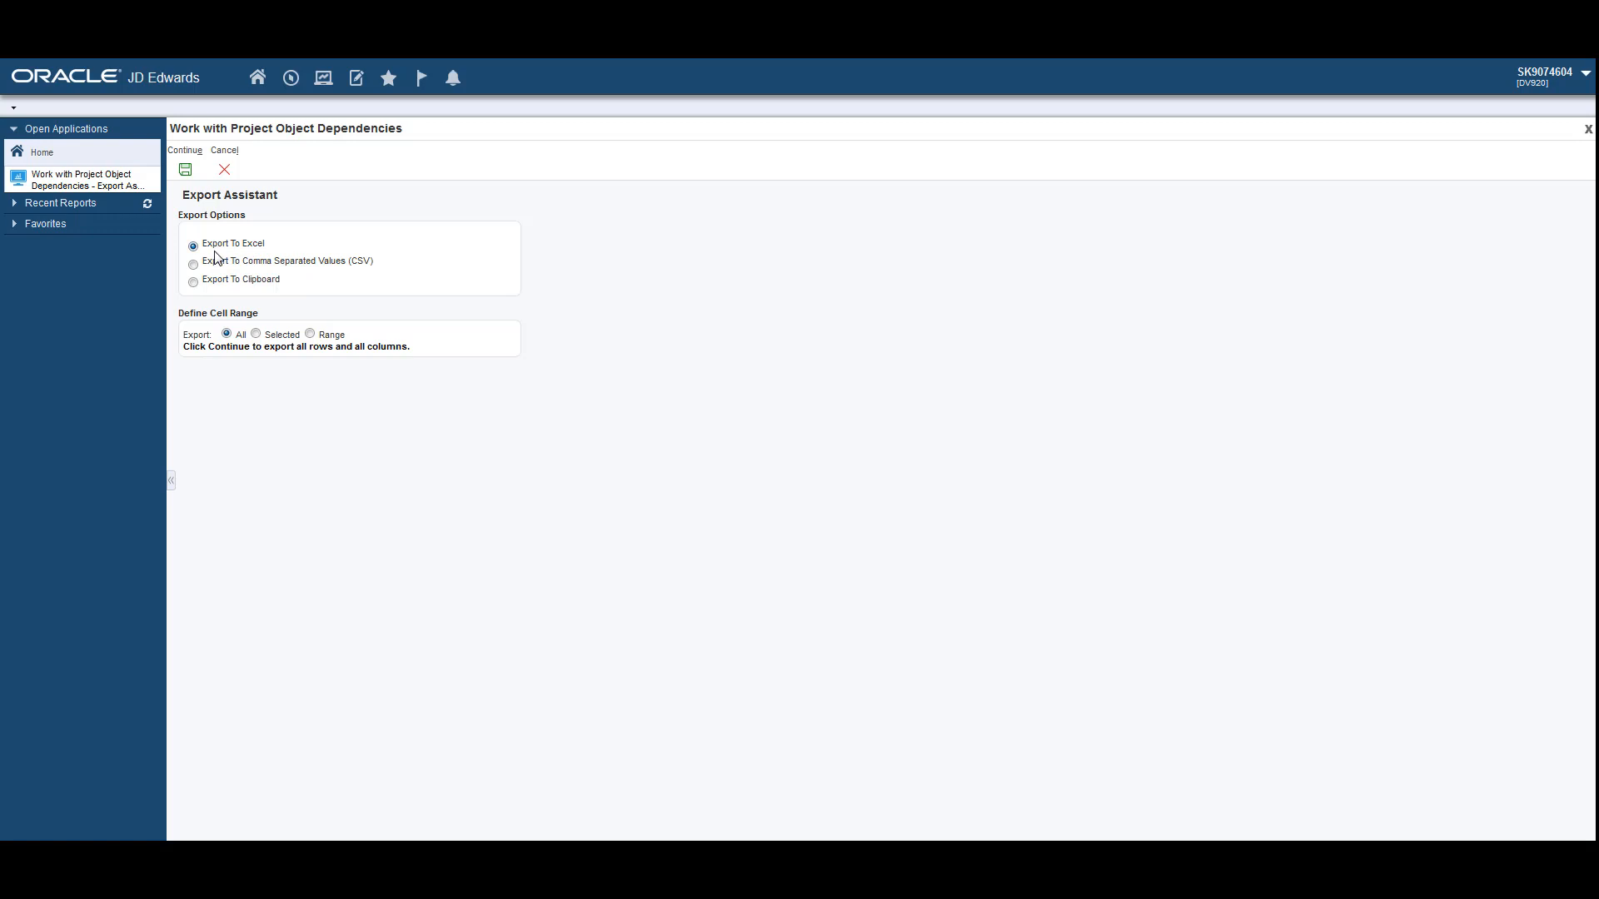
click(185, 171)
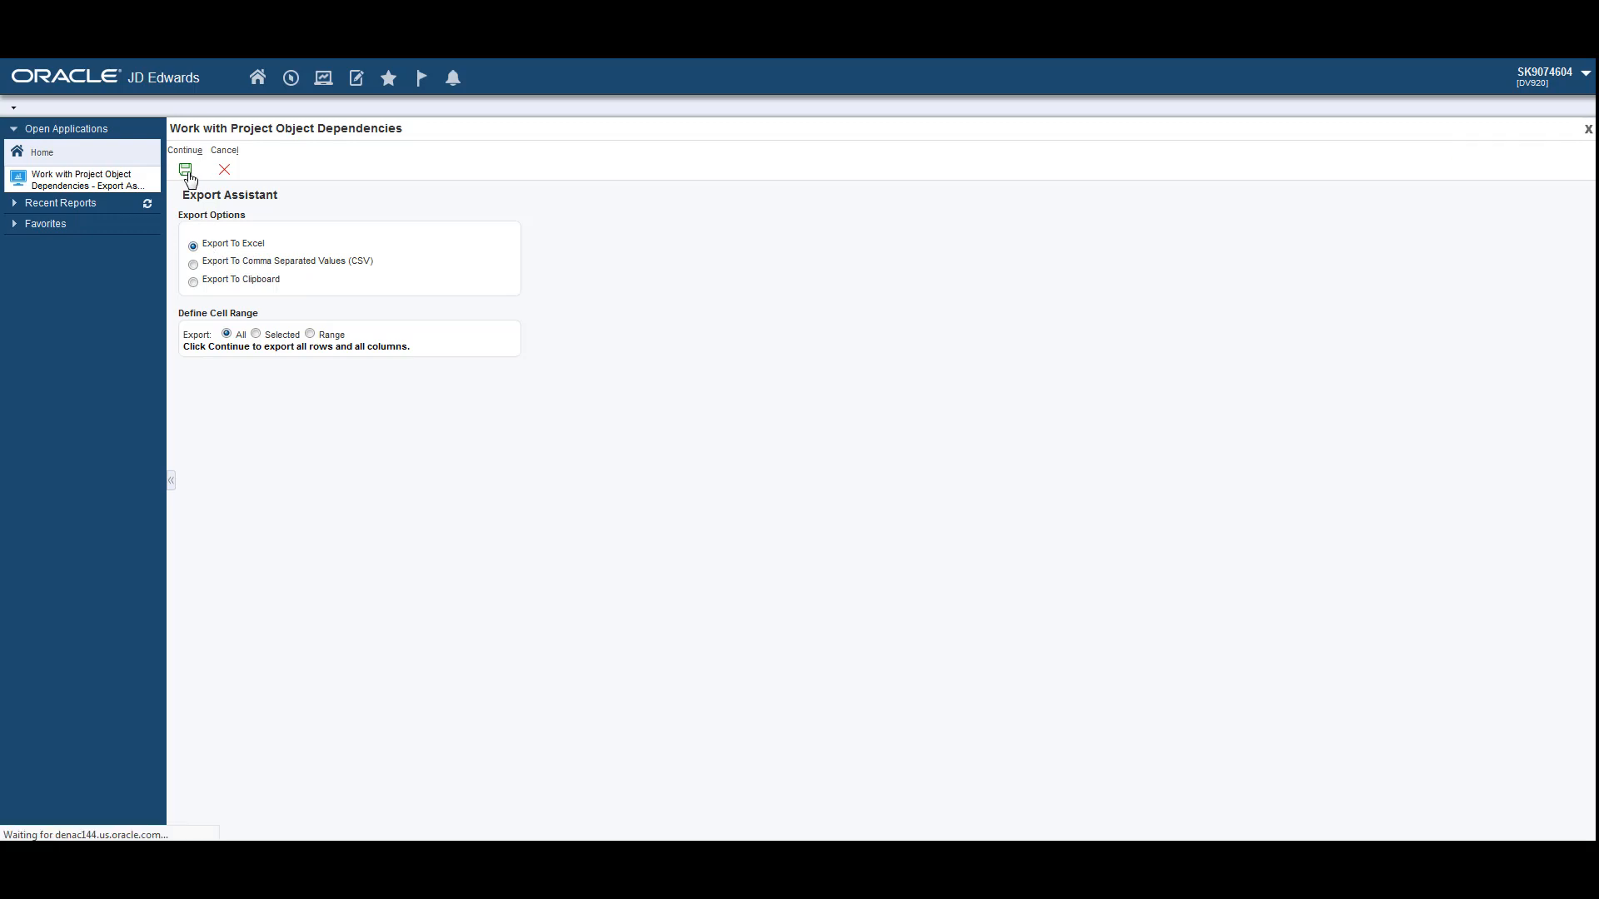
click(768, 501)
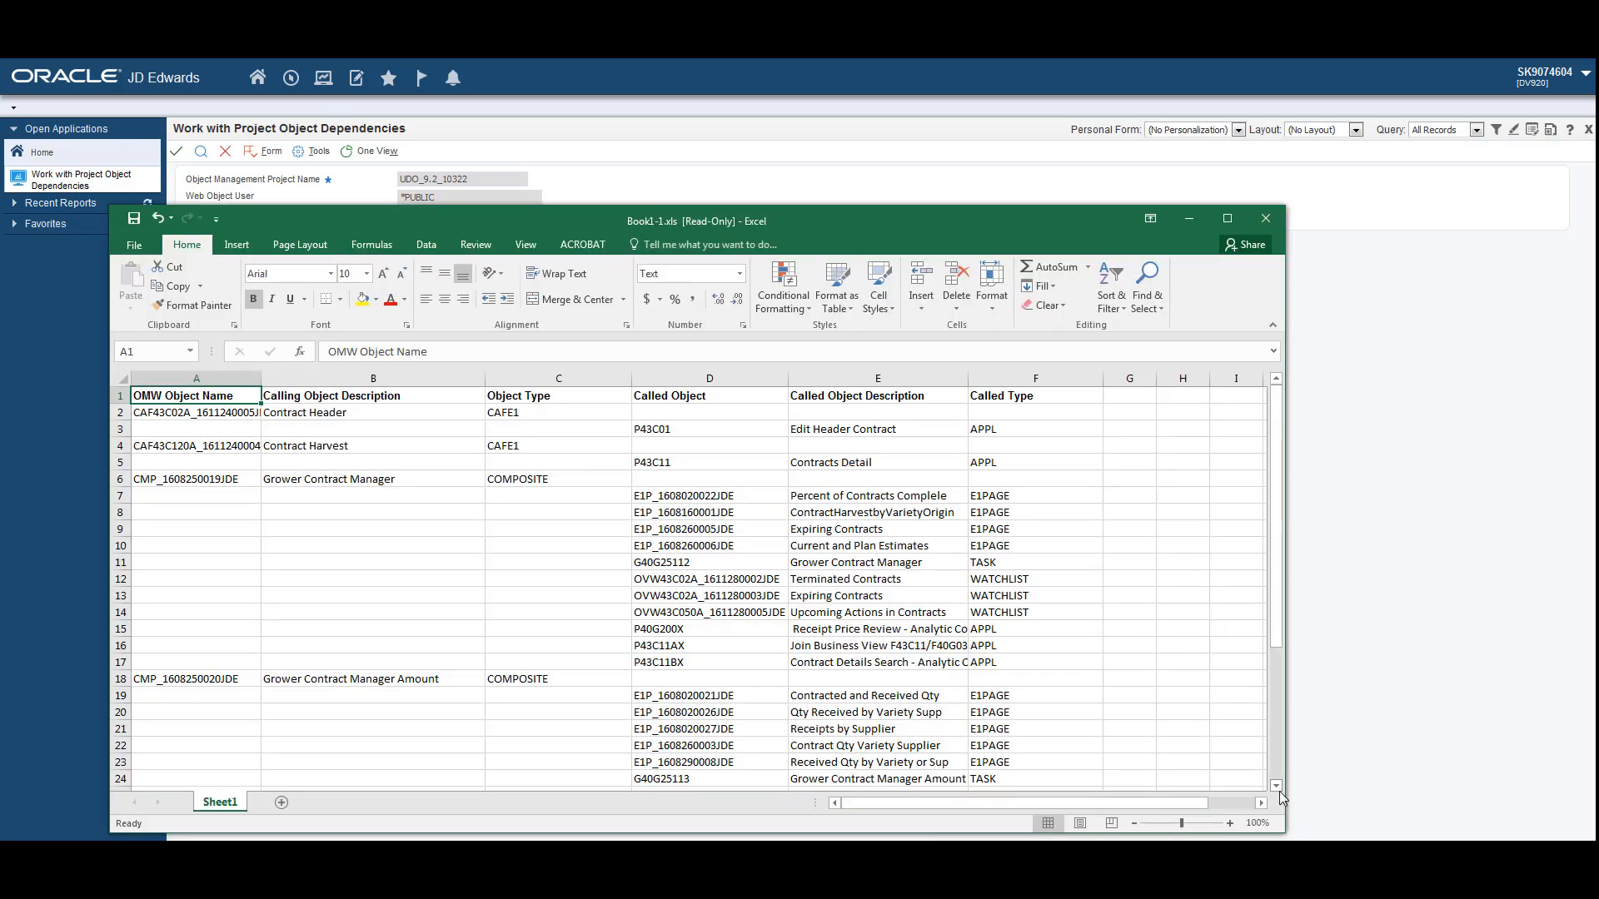
click(1276, 786)
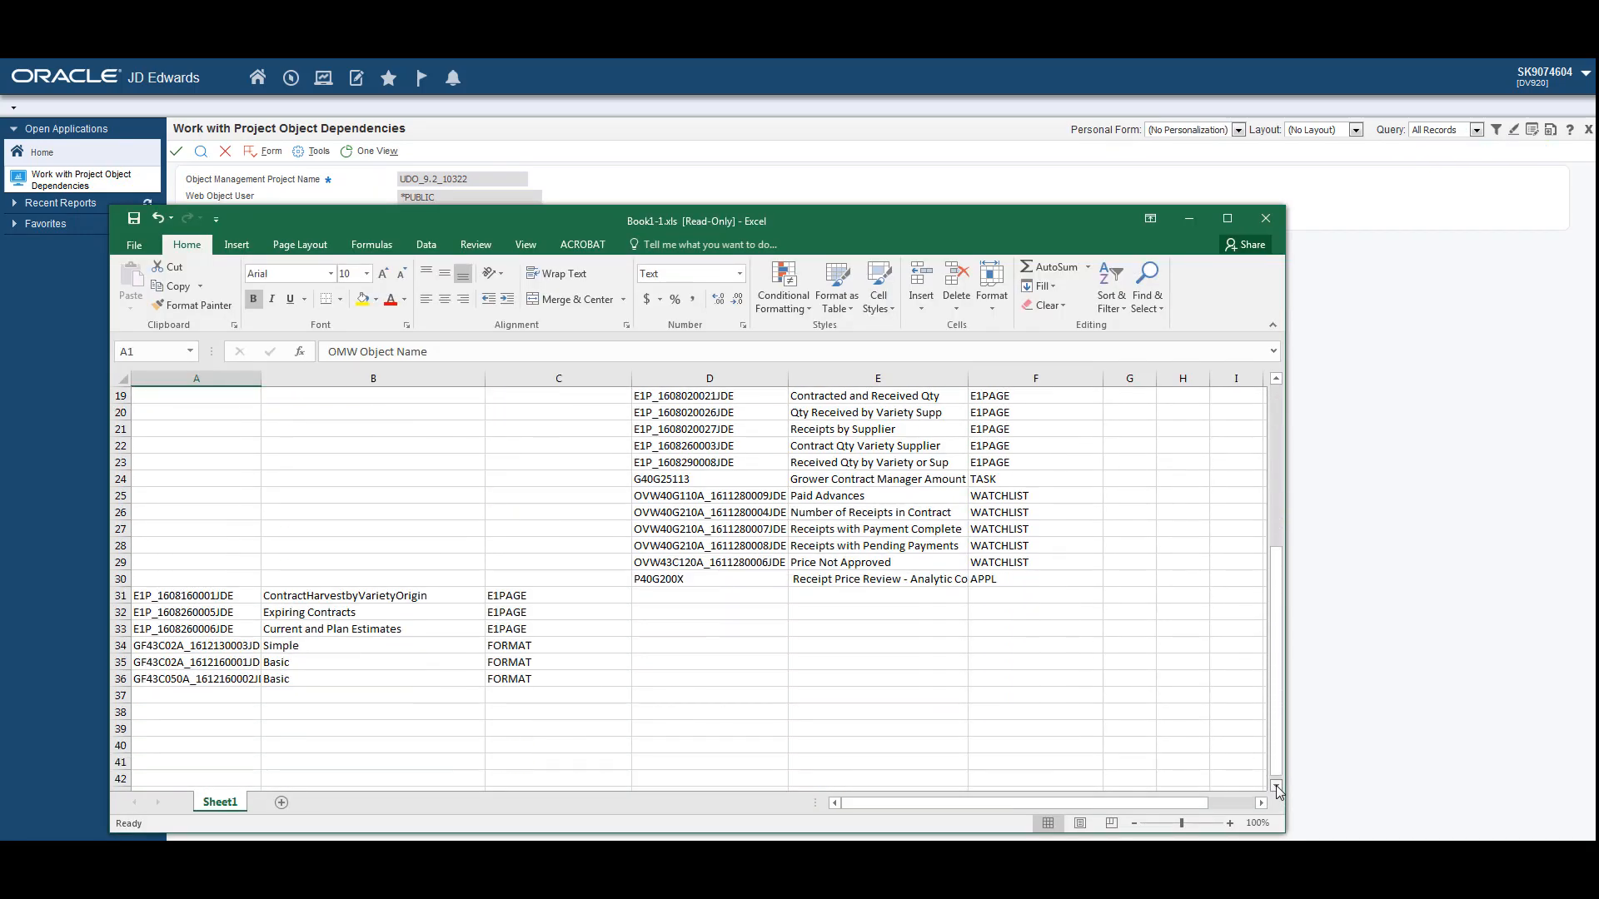
drag(1280, 776, 1280, 587)
click(1267, 219)
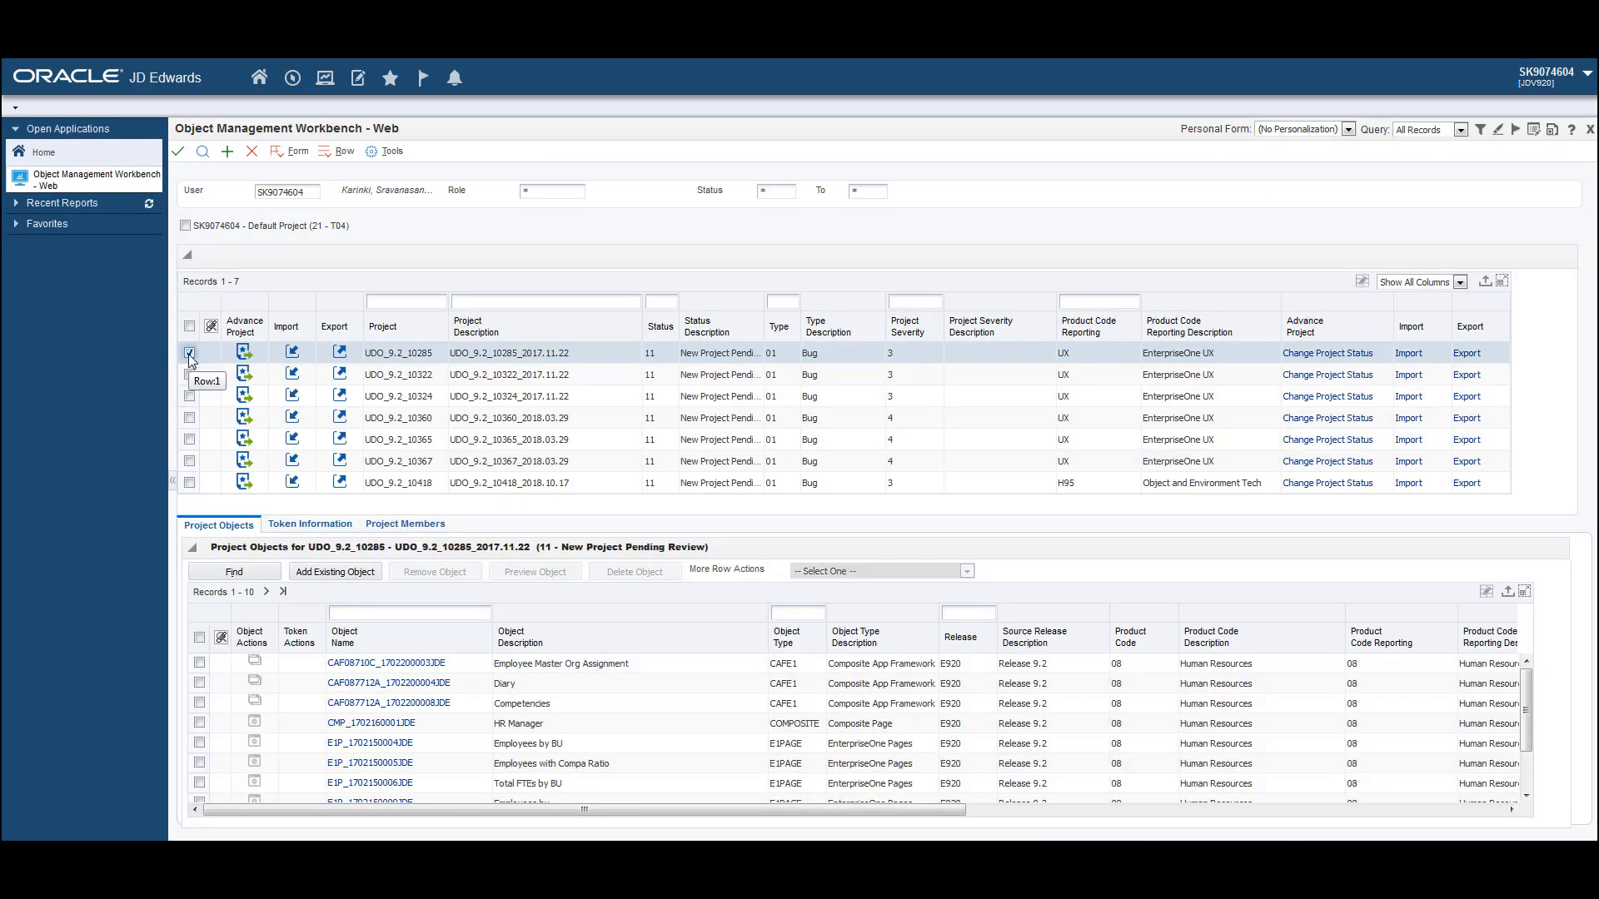
click(345, 155)
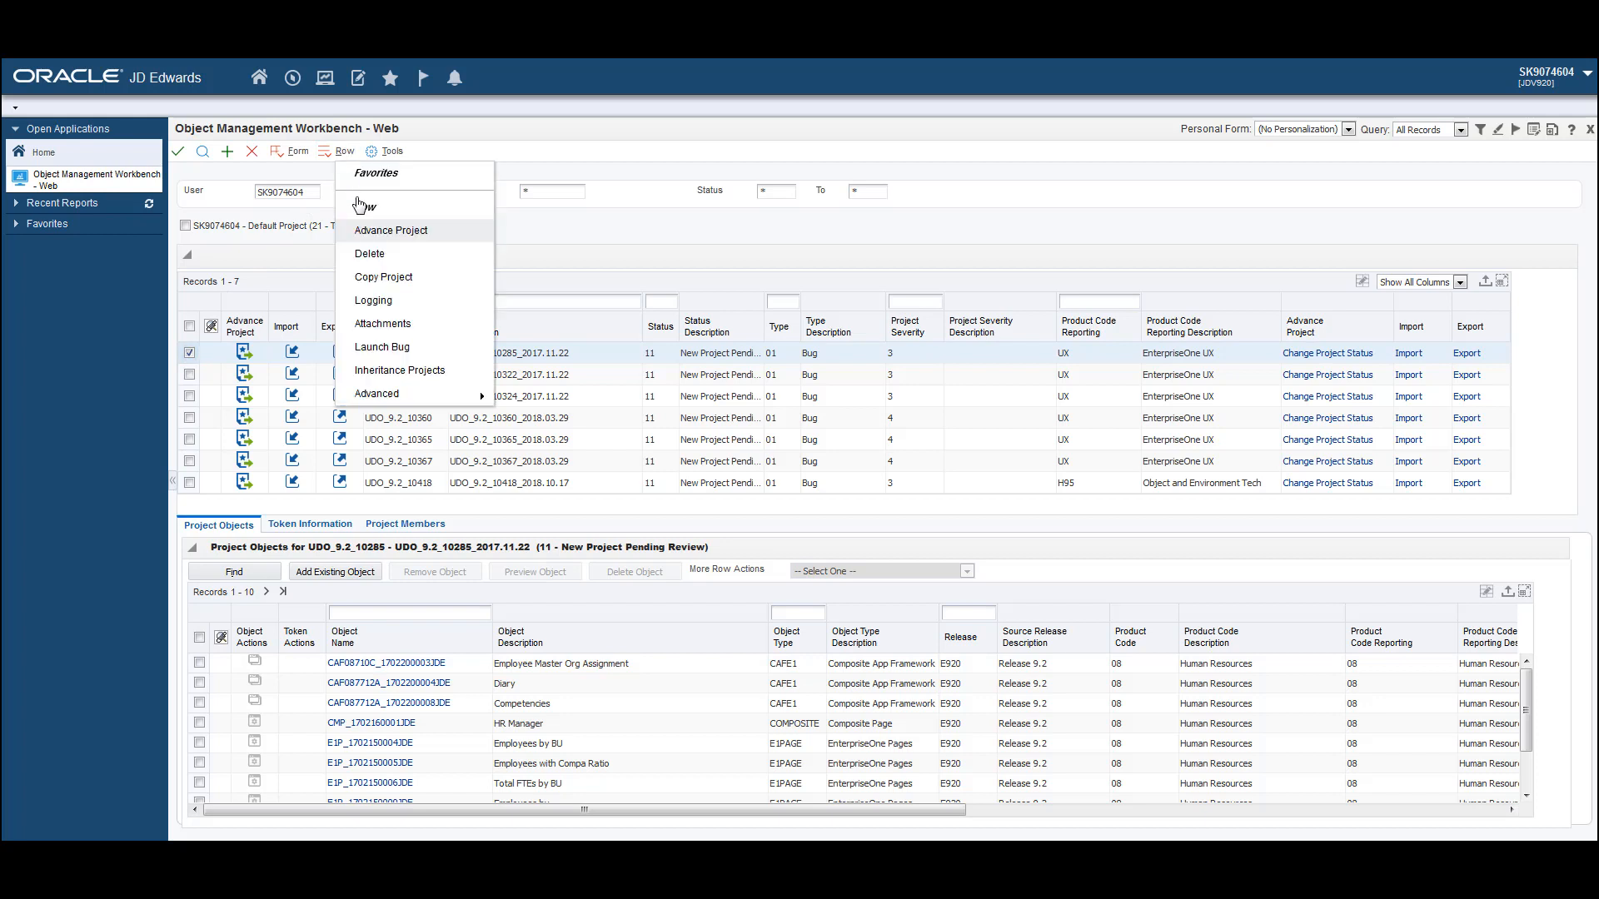
mouse_move(392, 394)
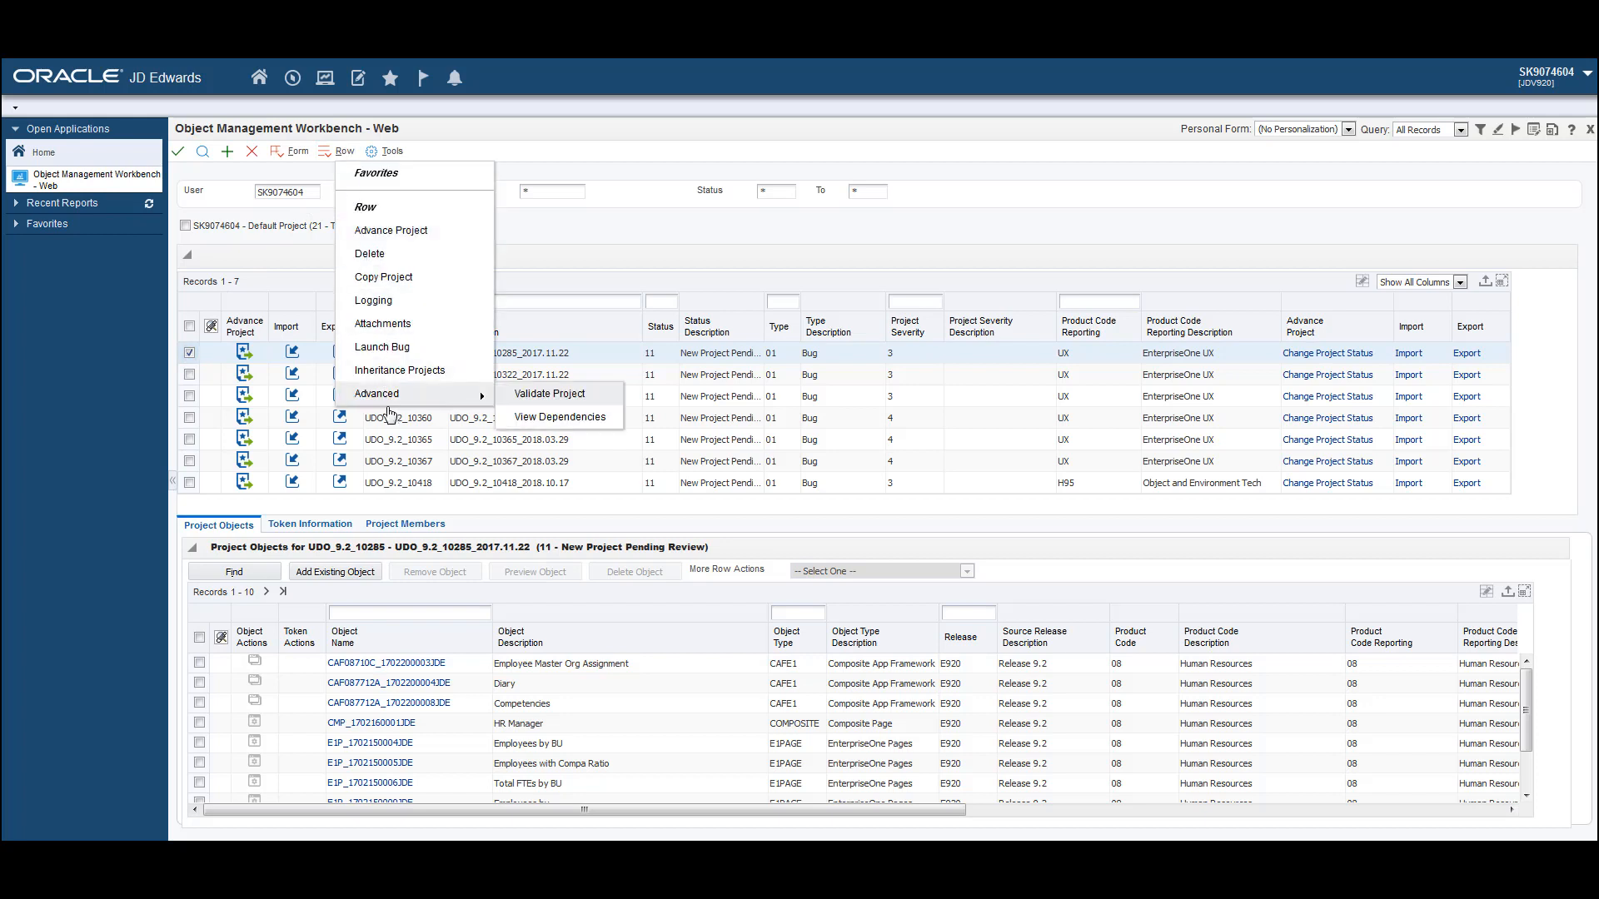
click(539, 418)
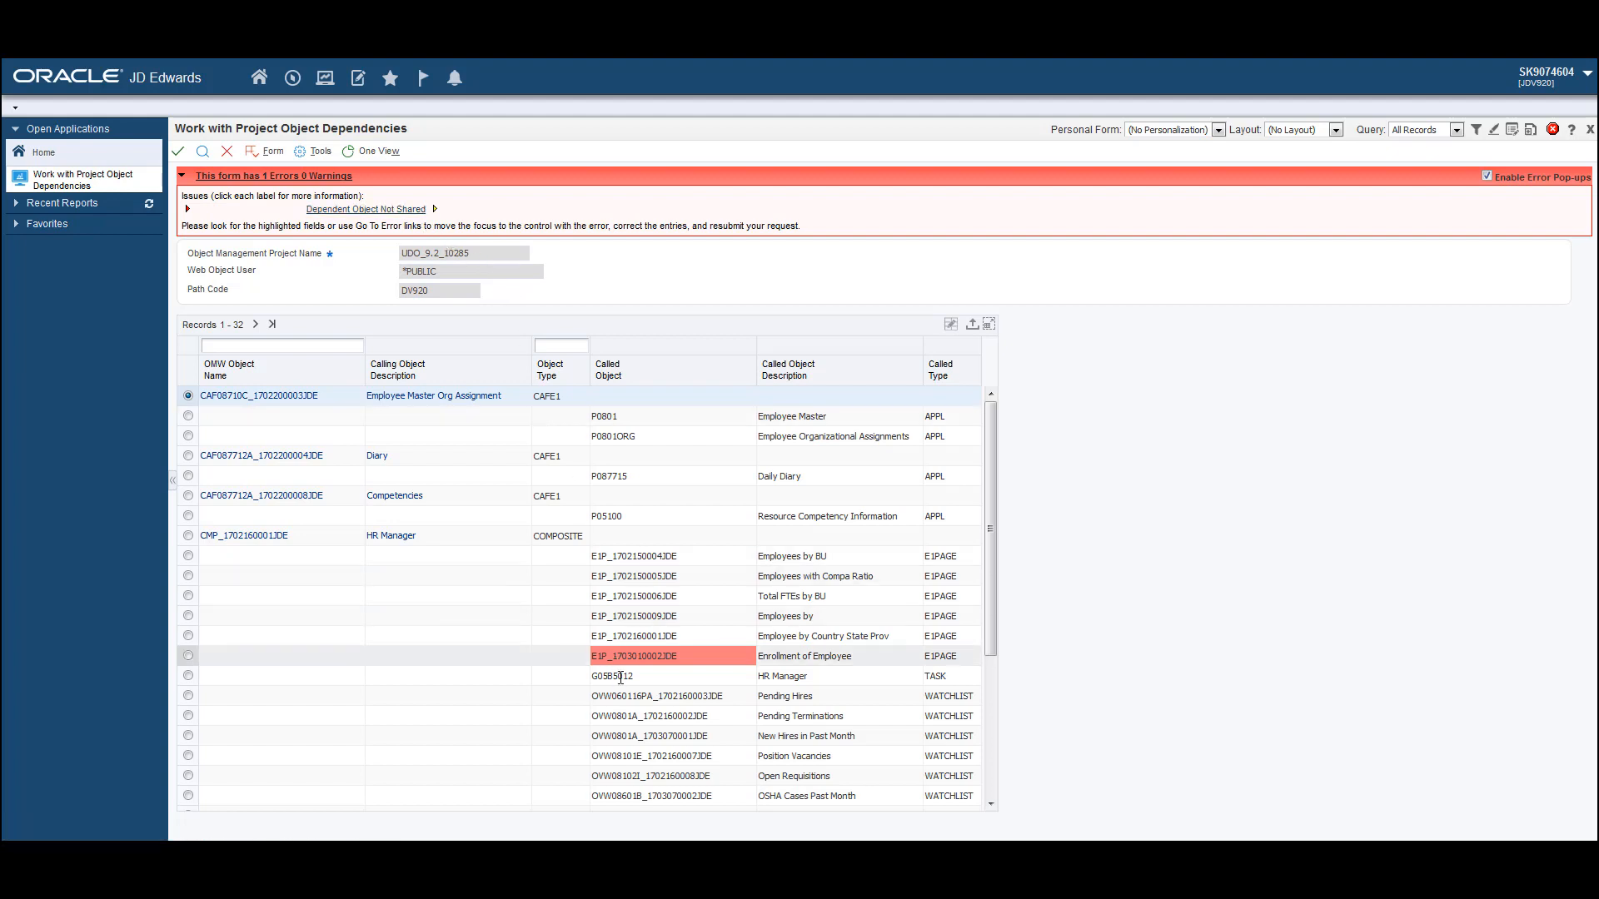
click(688, 658)
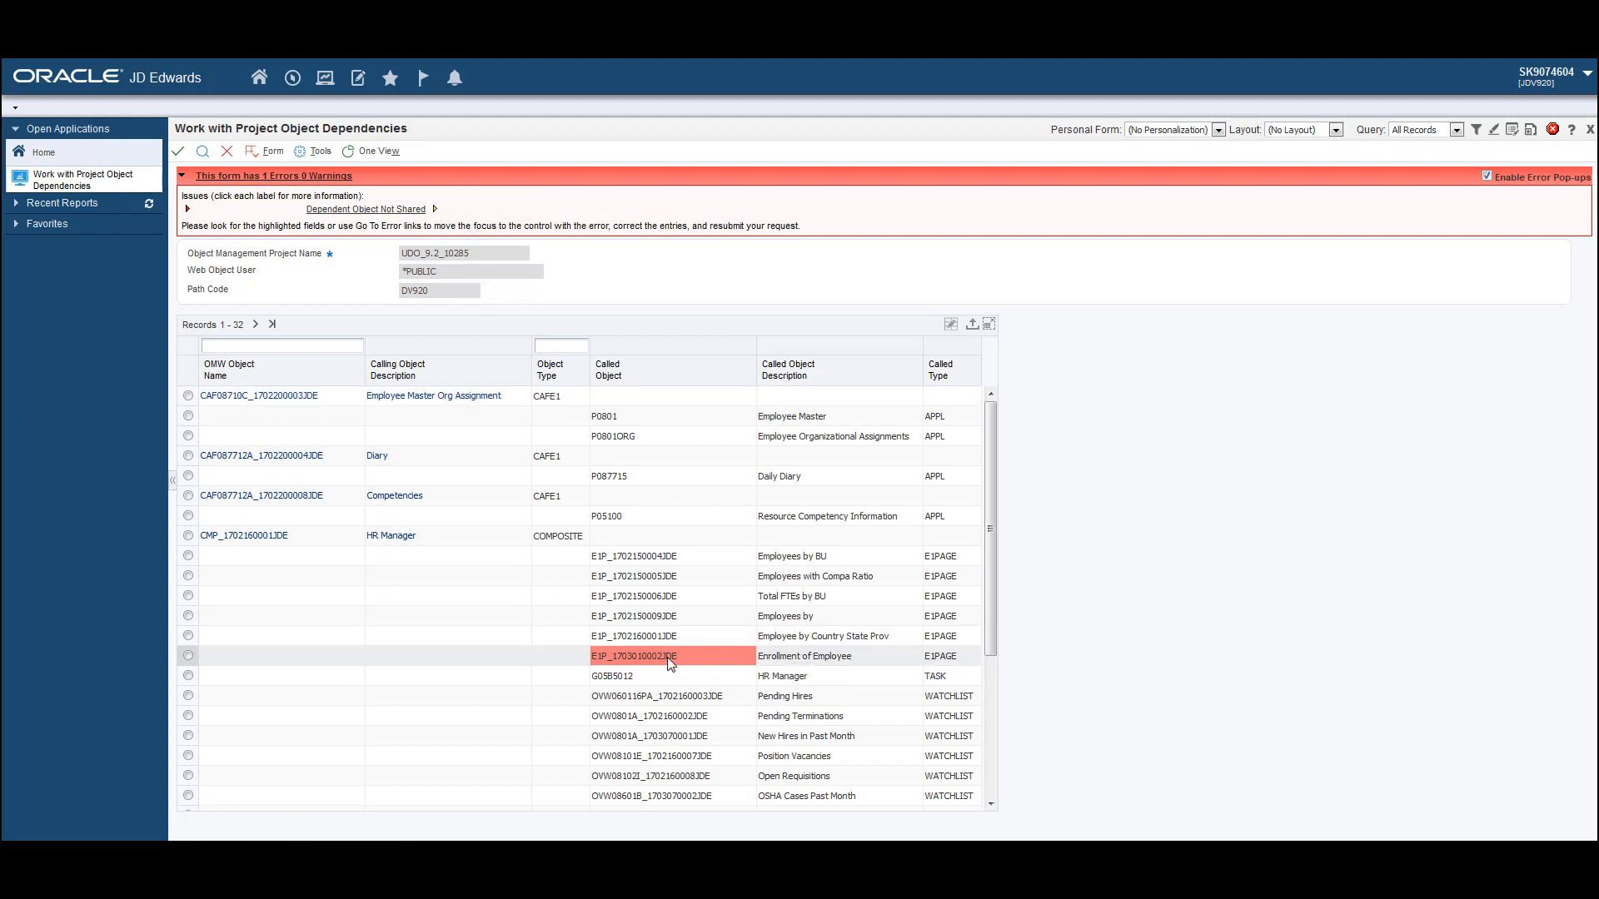
- Approve project UDO_9.2_10285 for promotion from its dependencies form
click(273, 156)
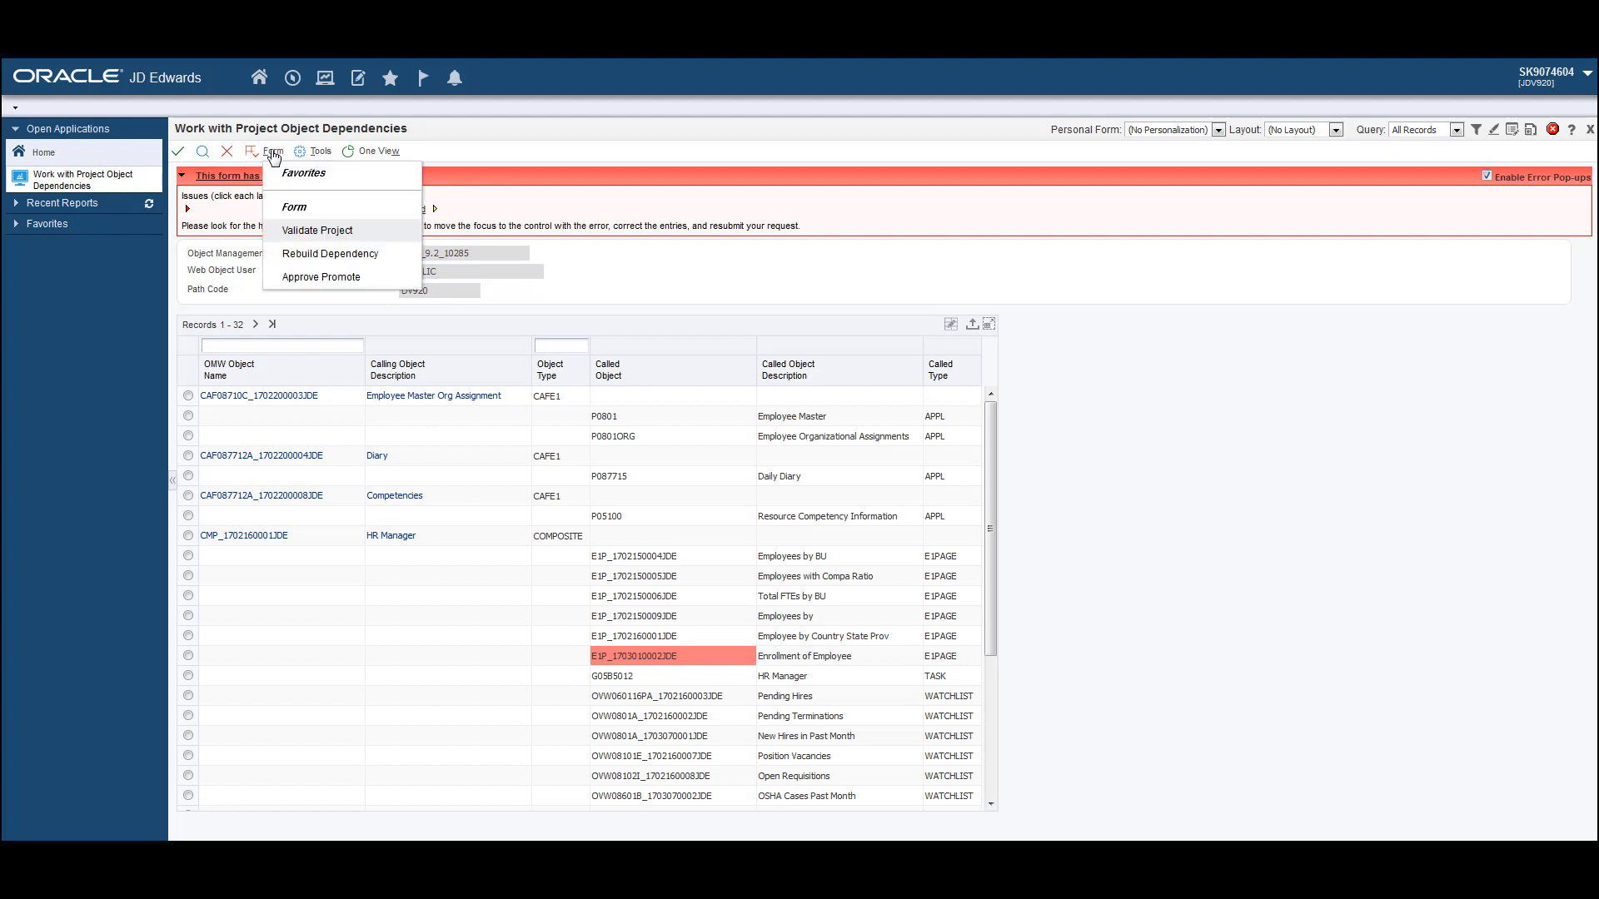
click(315, 280)
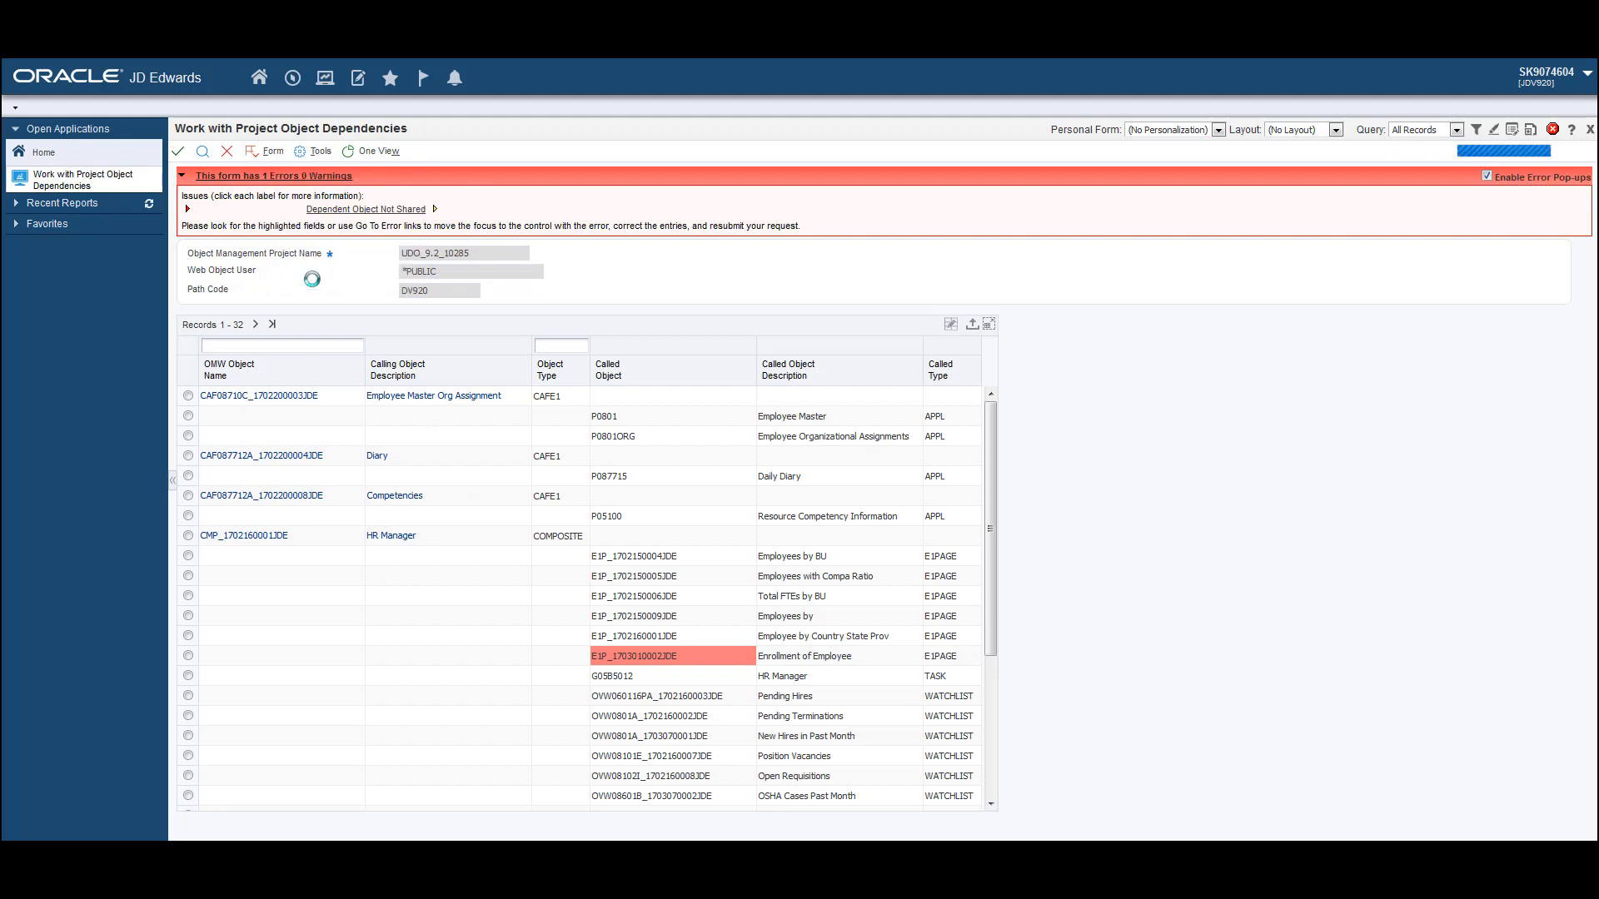
click(337, 338)
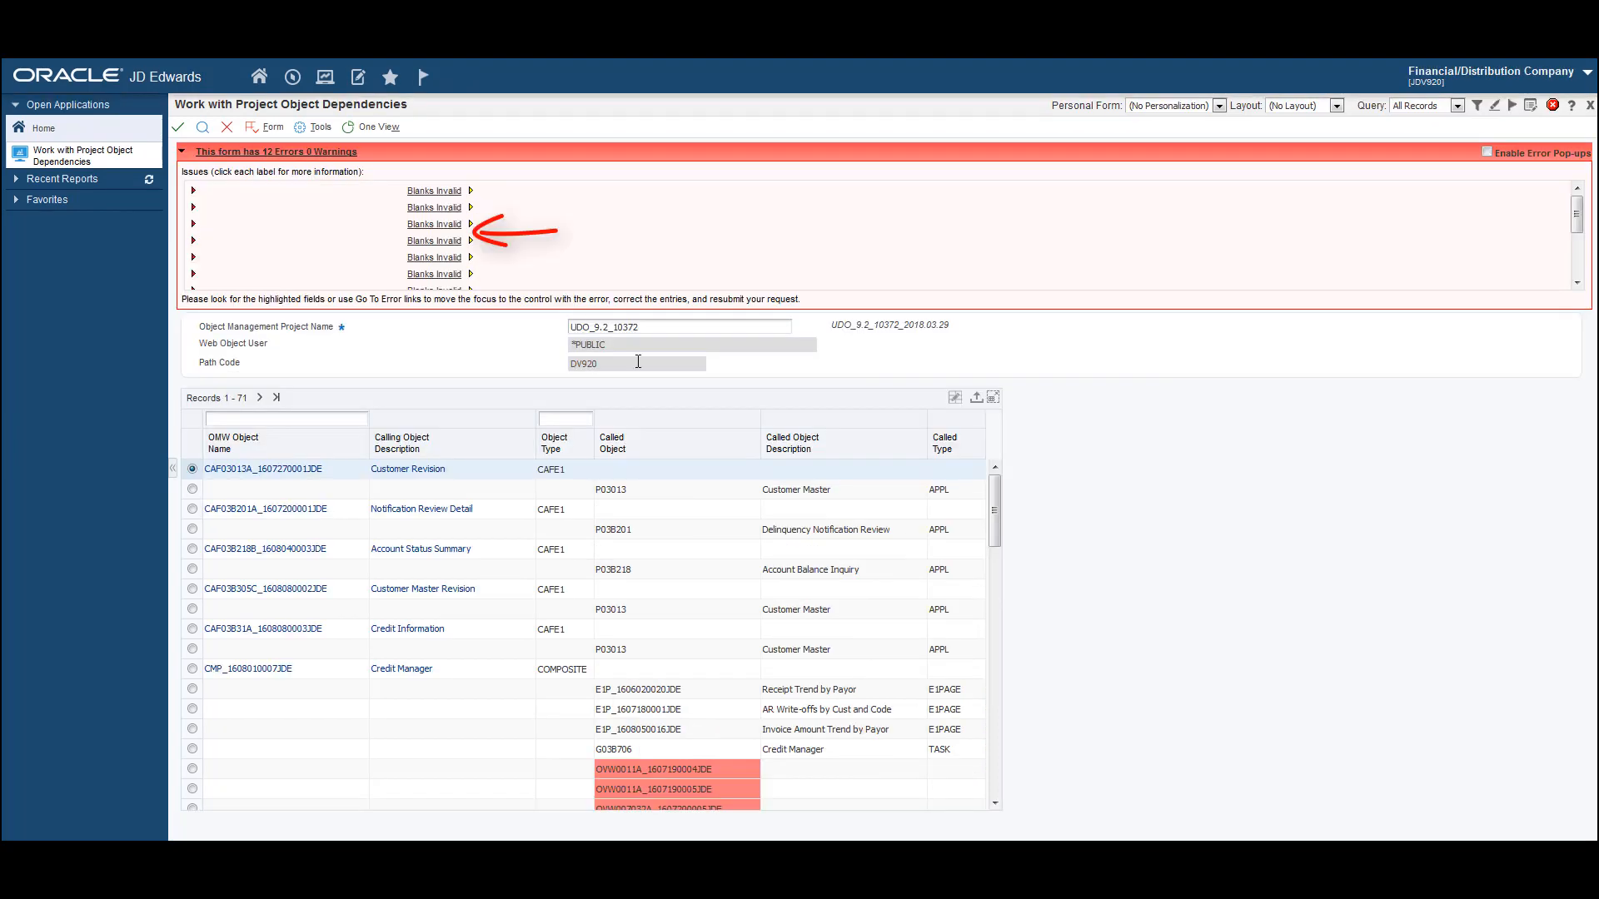
- Inspect the flagged called objects of project UDO_9.2_10372 and rebuild its dependencies
drag(992, 533, 993, 598)
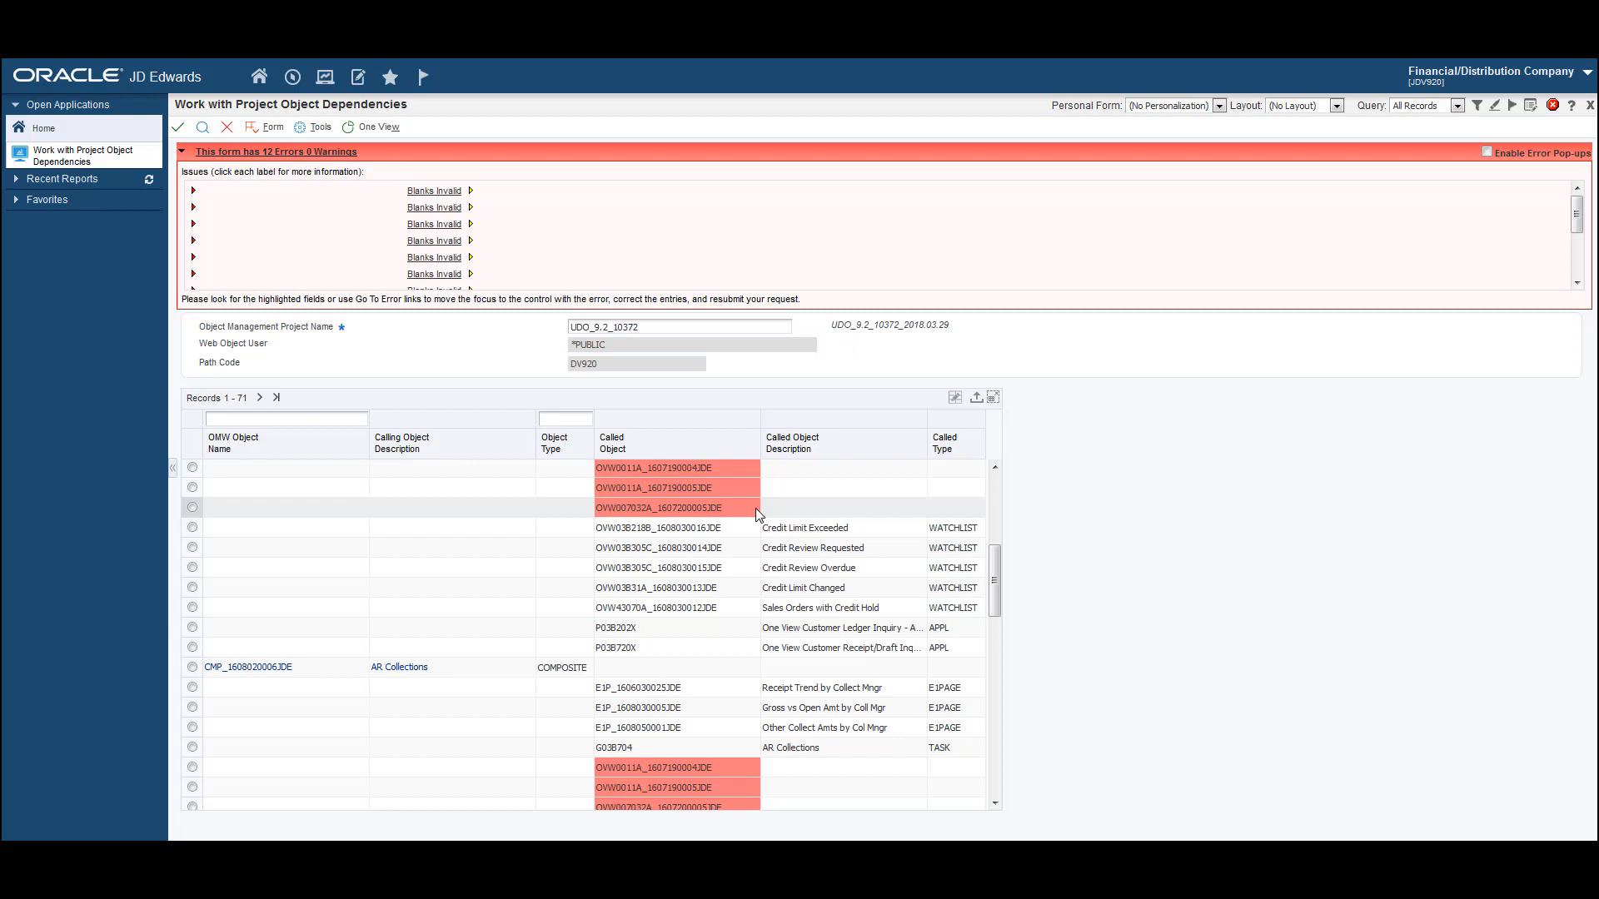
click(275, 129)
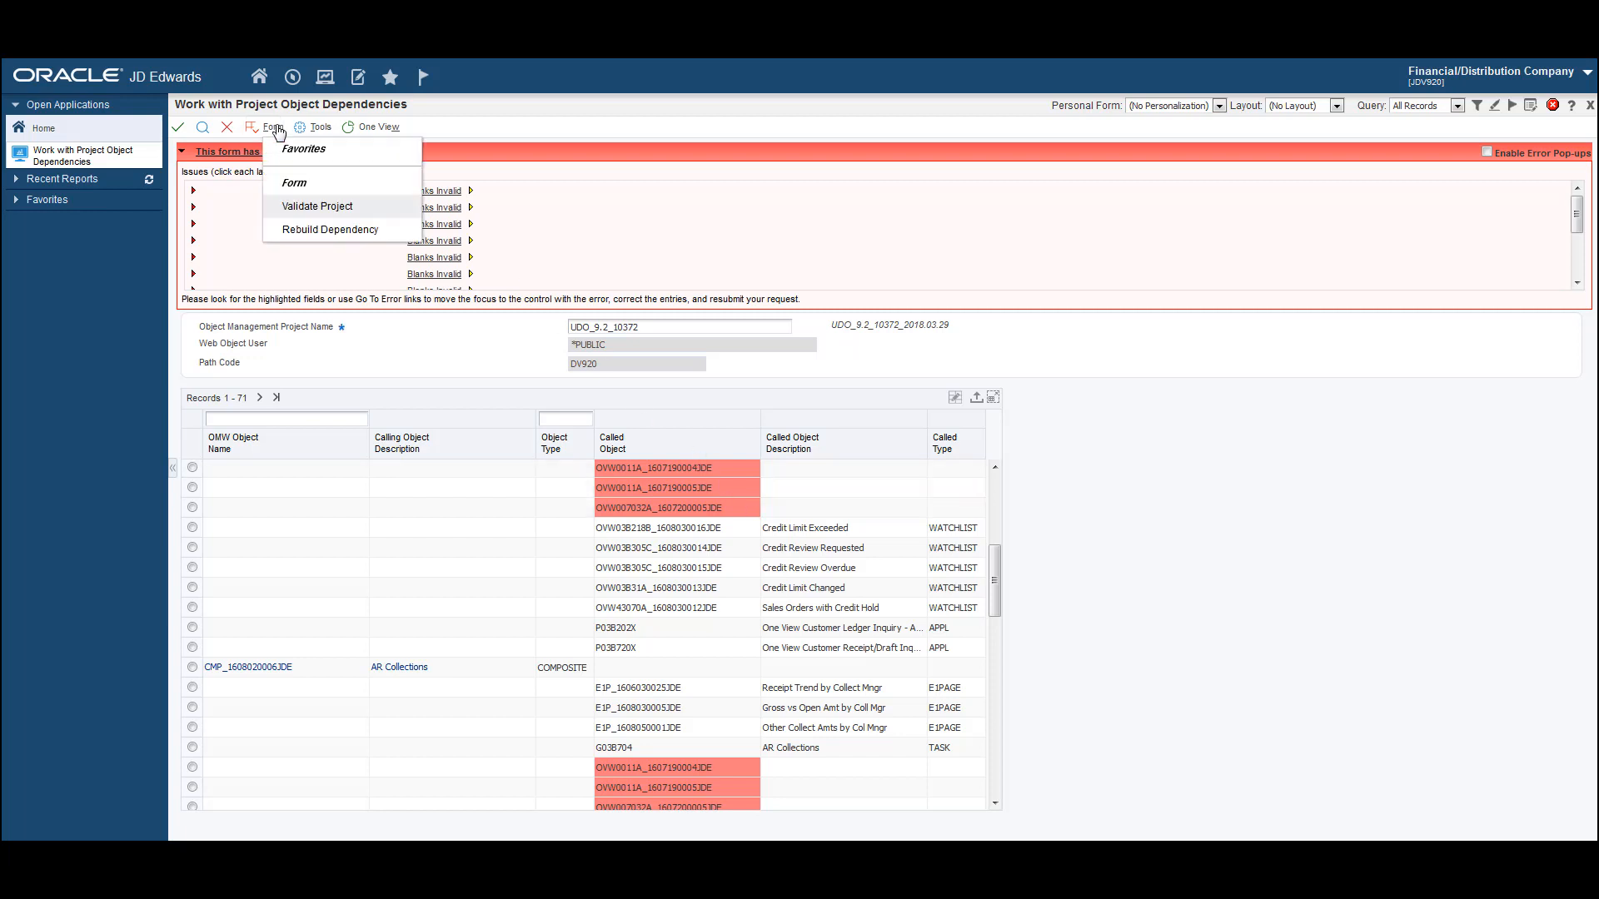
click(304, 239)
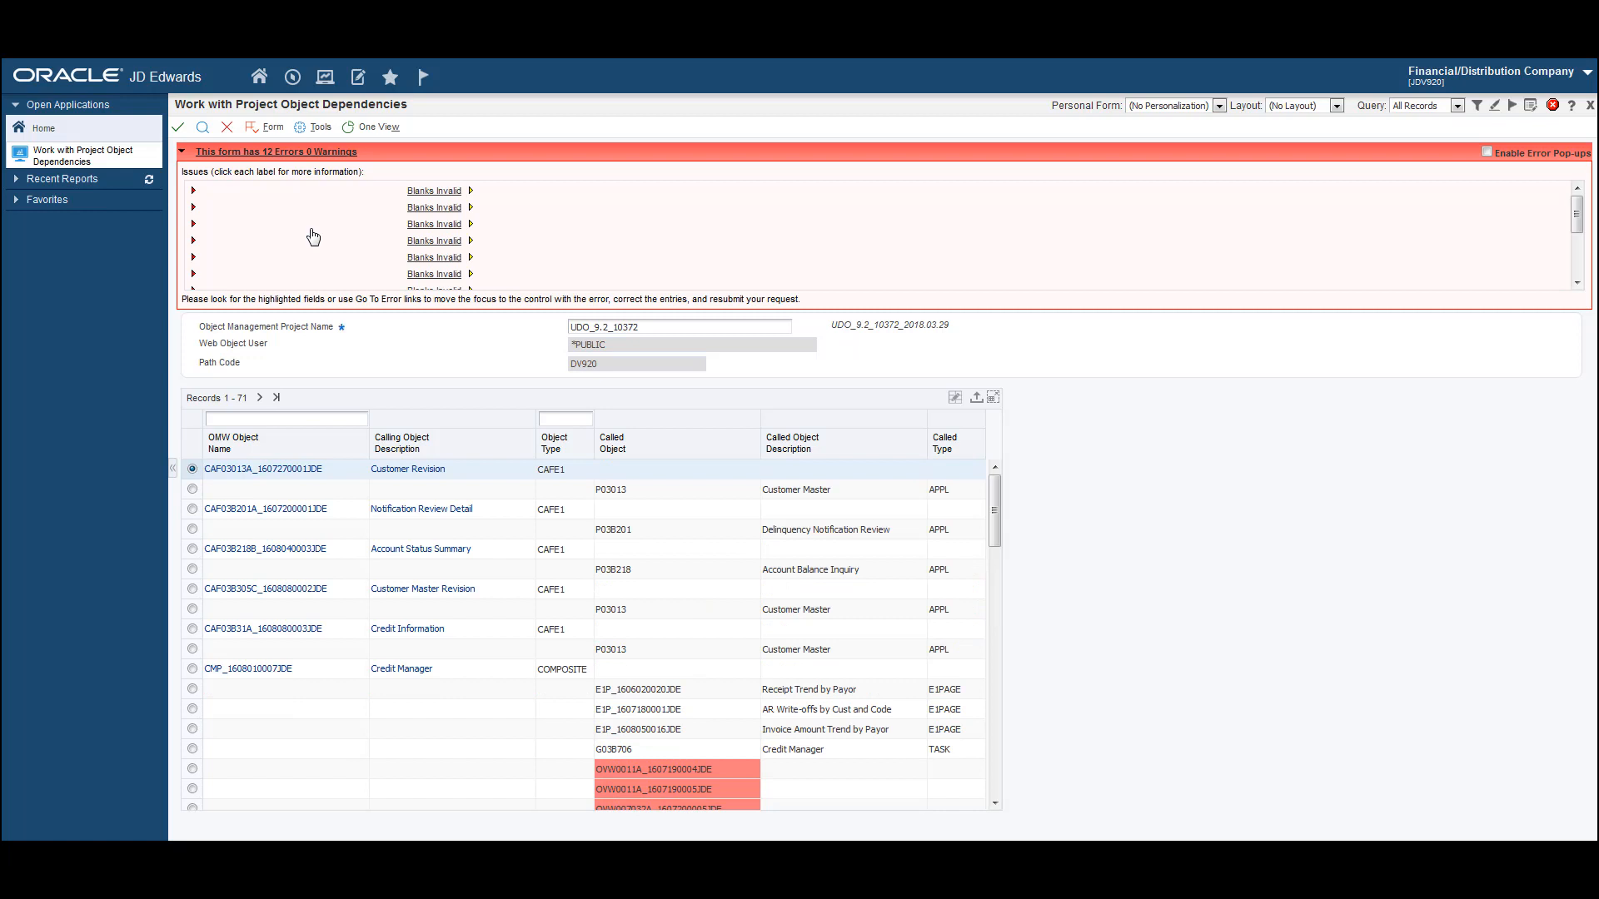
- Run the transfer validation for project UDO_9.2_10372 with path code DV920 and go to the home page
click(269, 128)
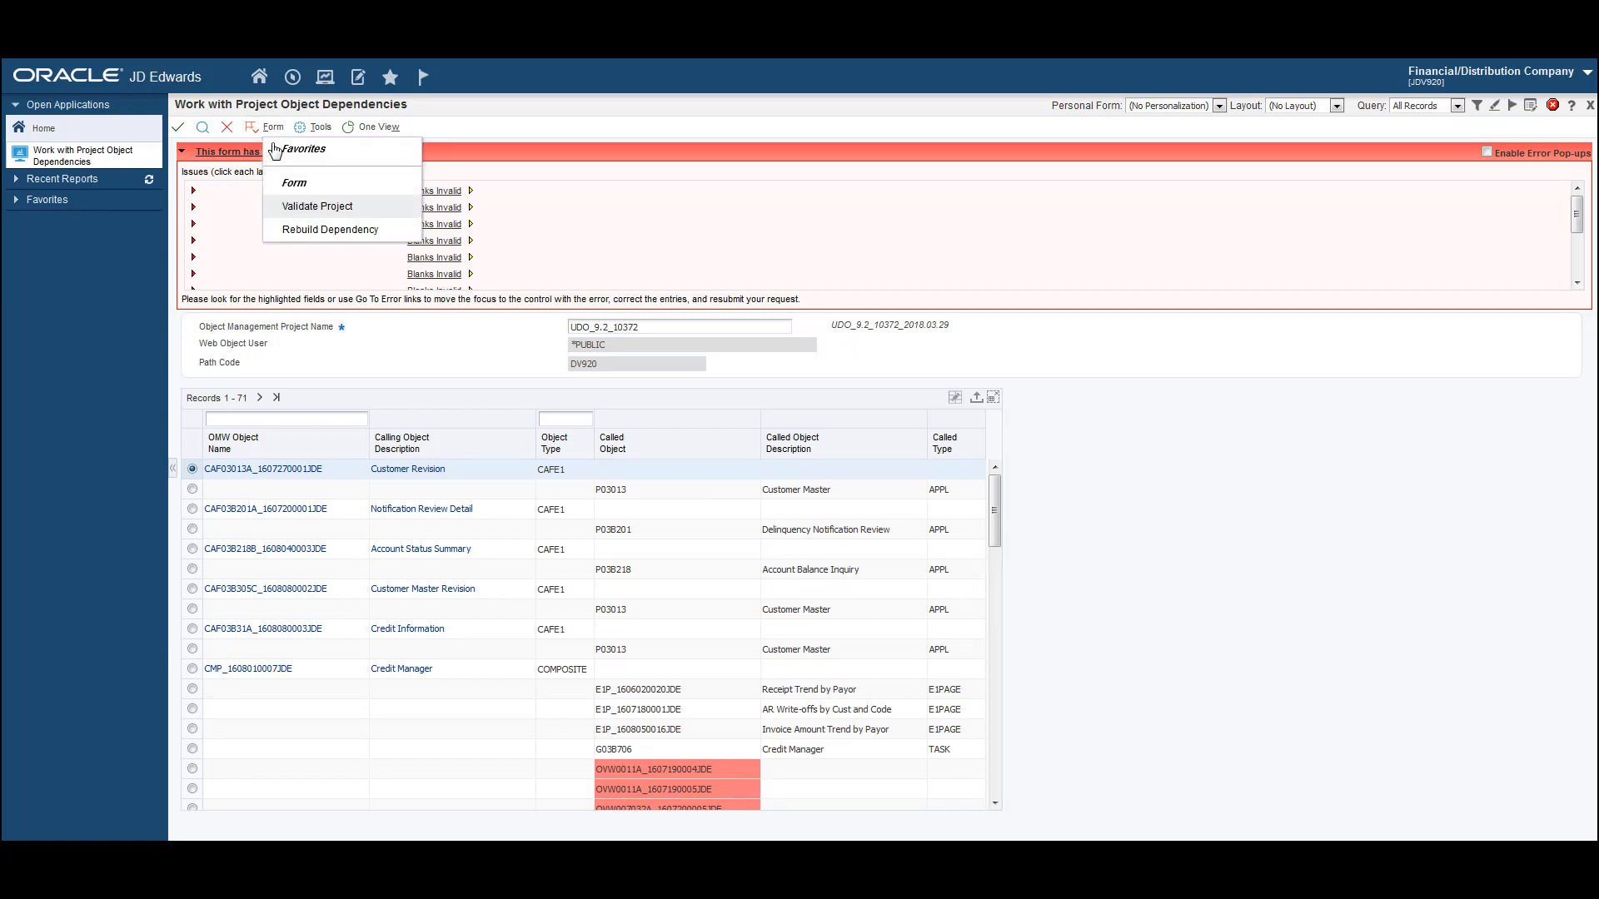
click(287, 209)
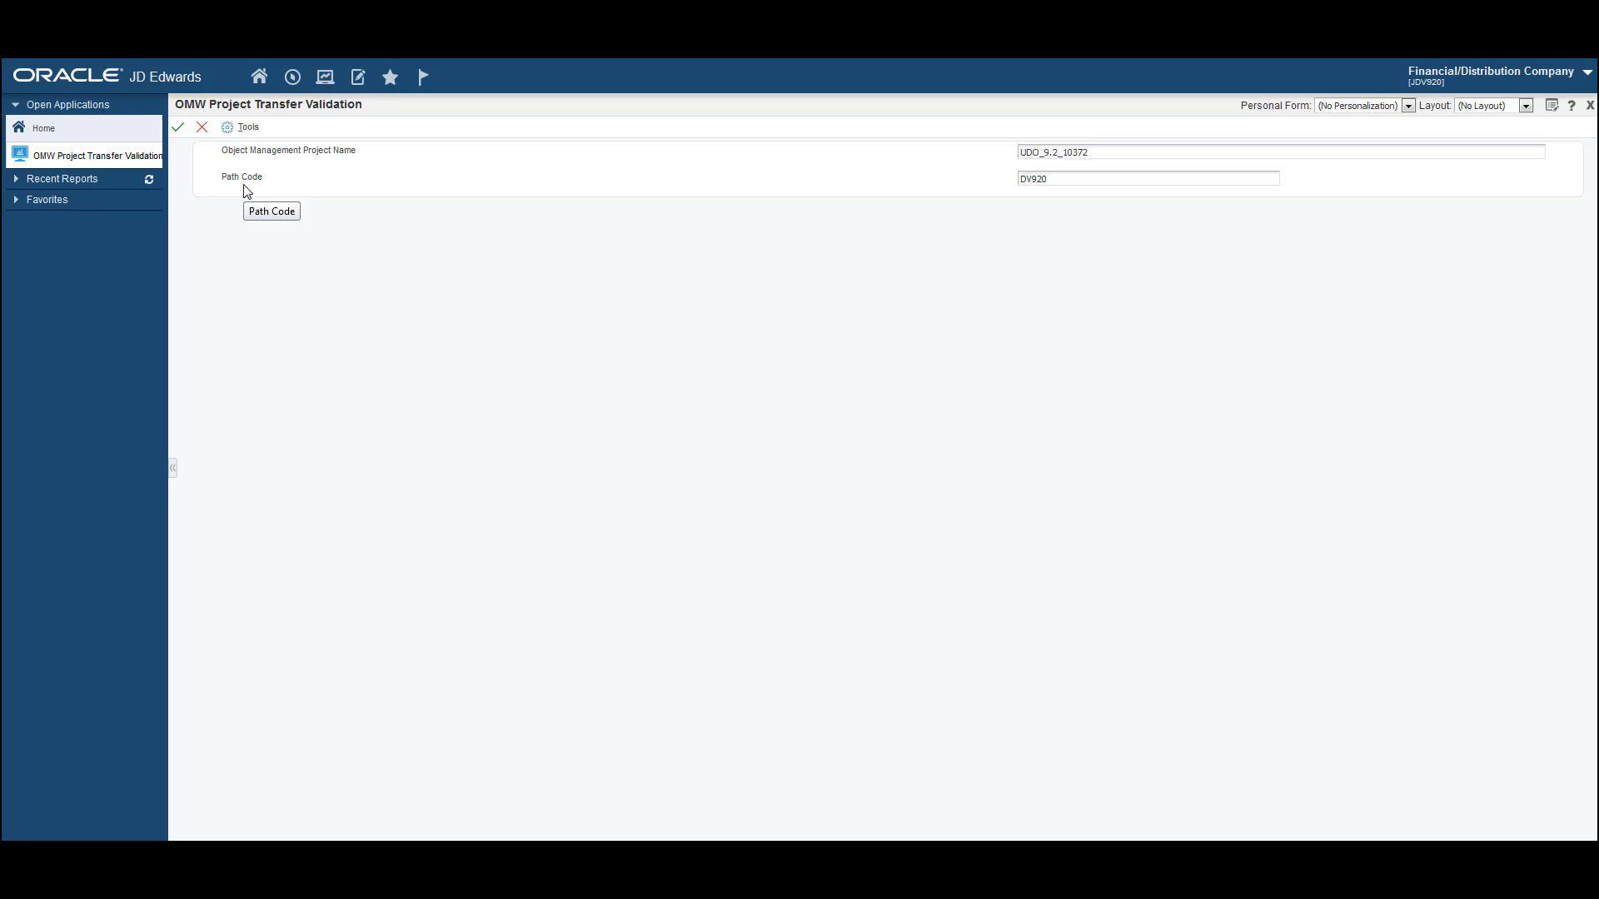
click(177, 130)
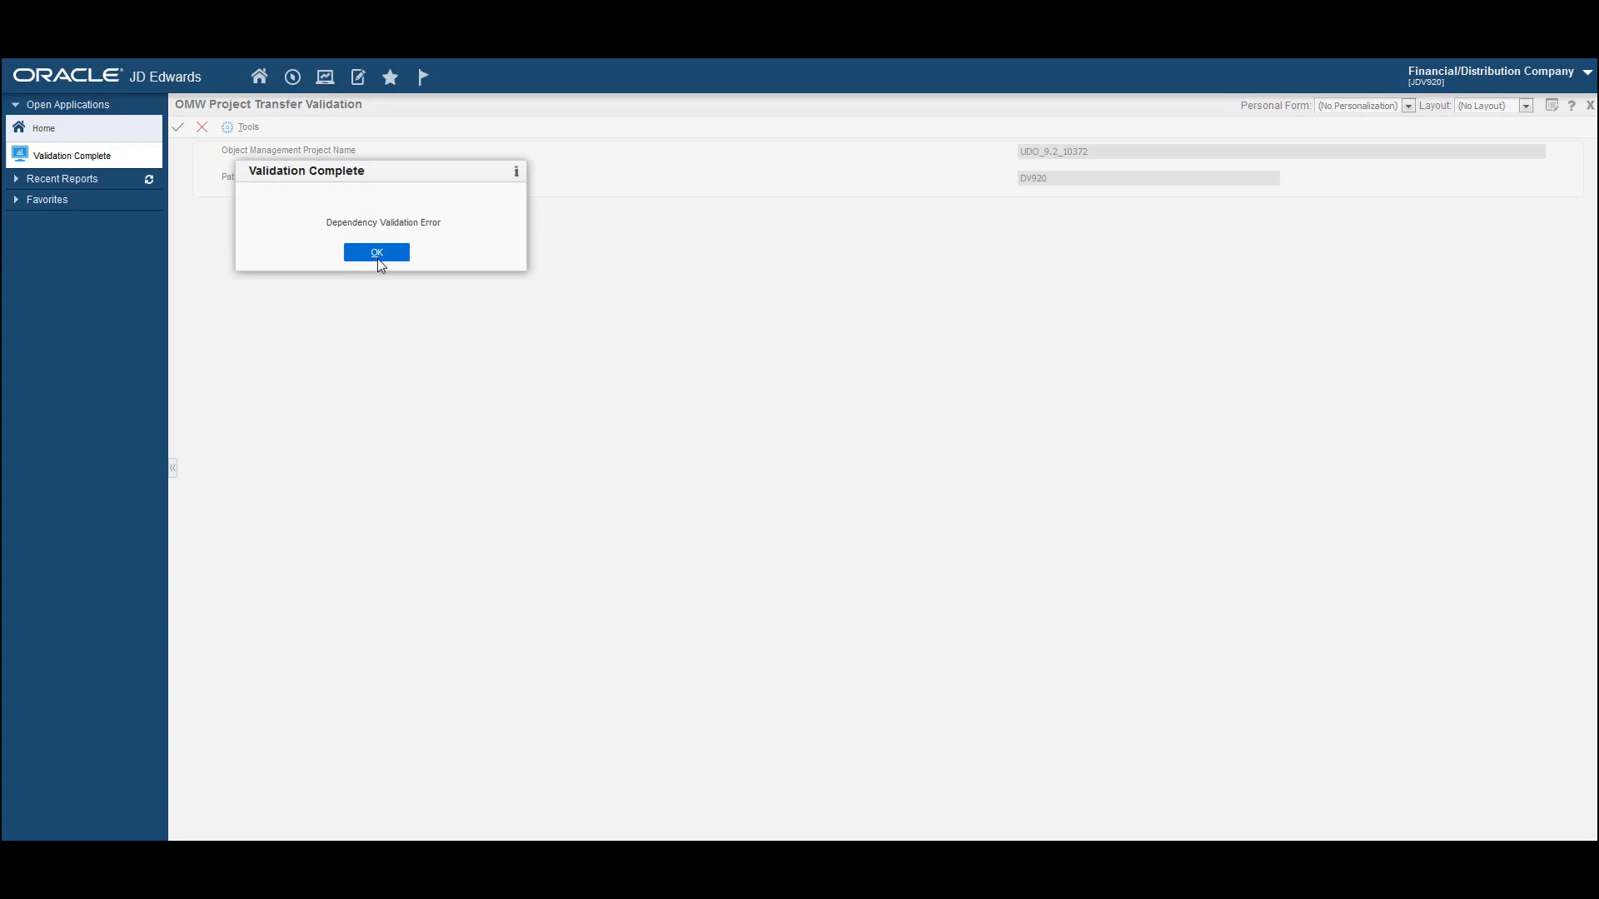
click(377, 258)
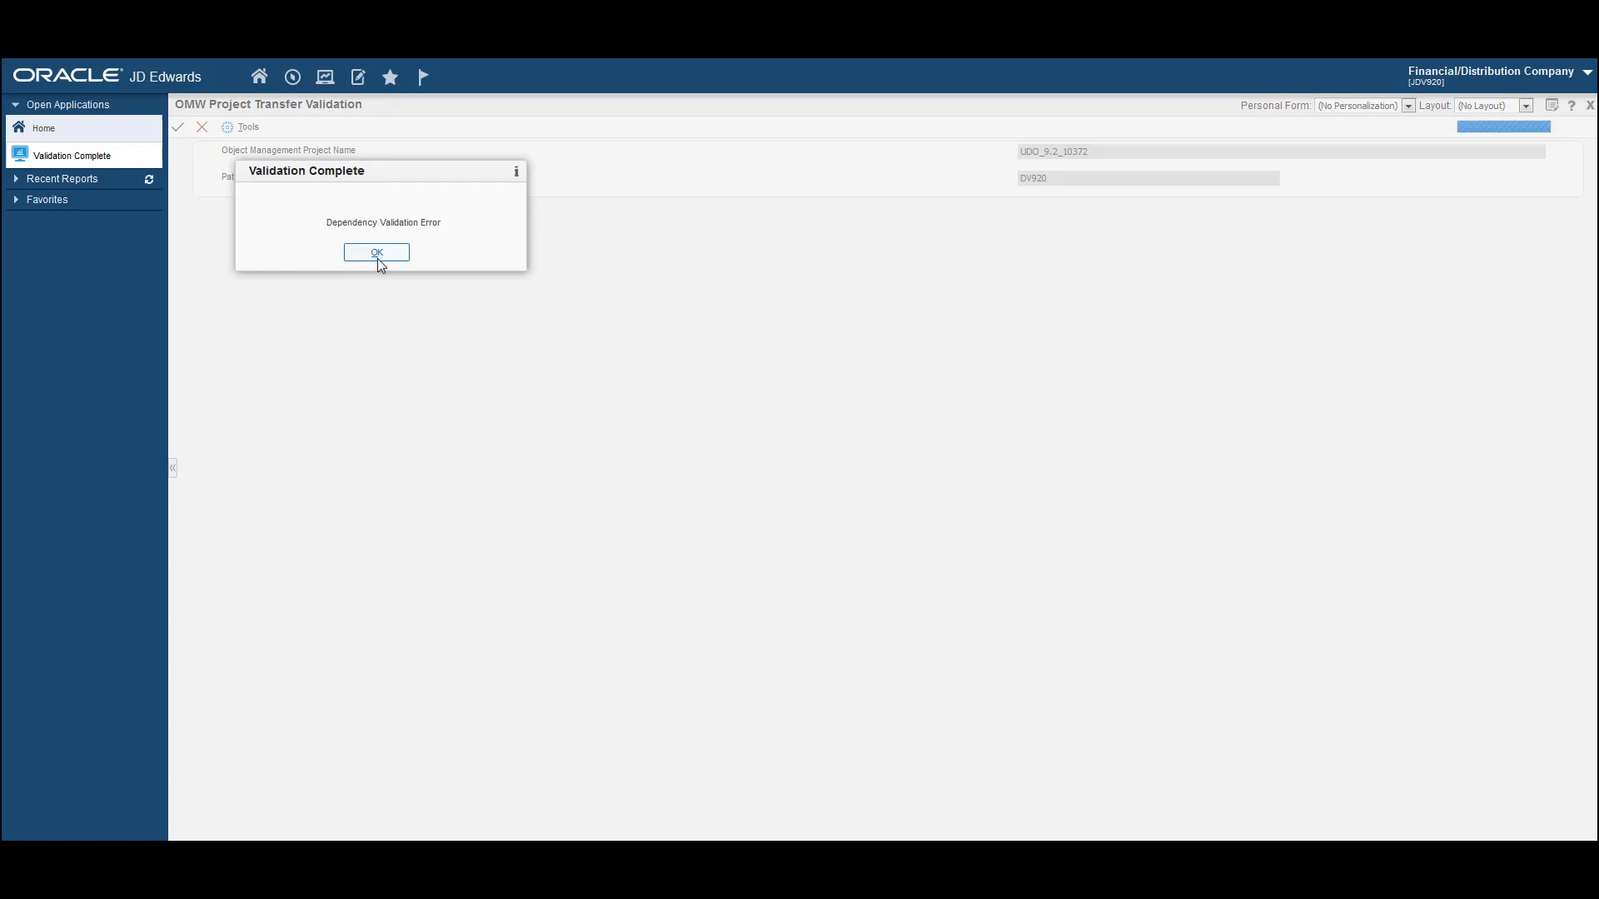
click(259, 81)
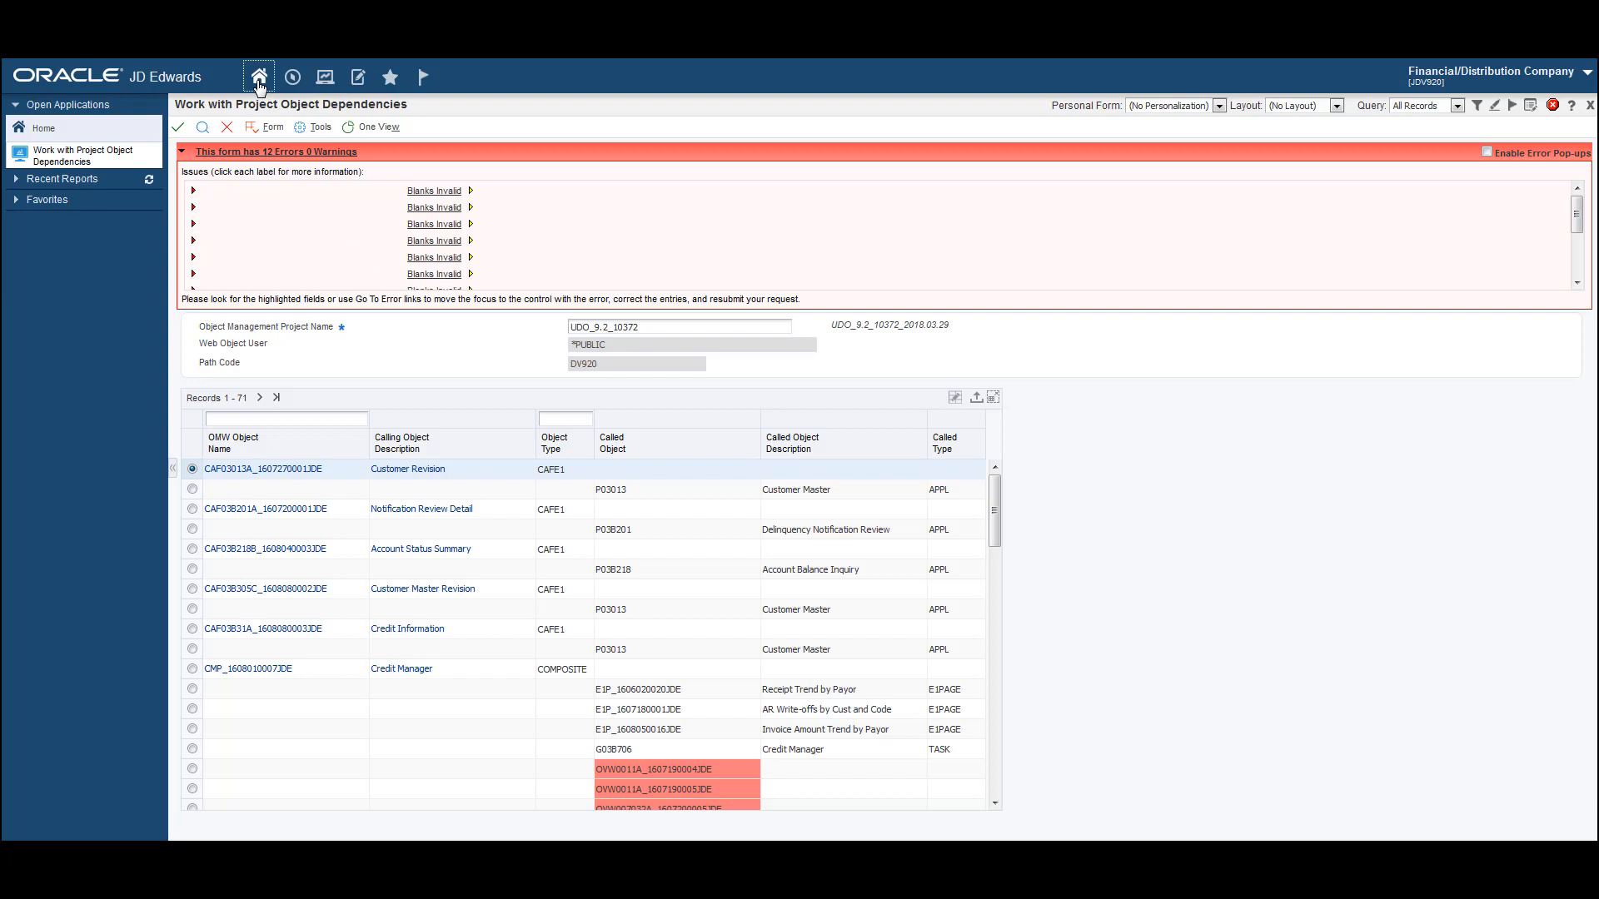